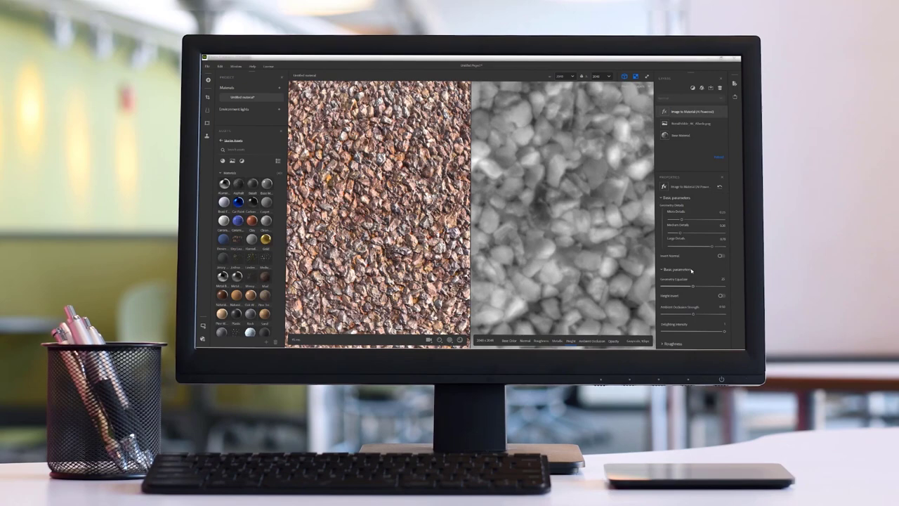
Switch the 3D viewport to preview the empty material on a plain white sphere.
click(450, 340)
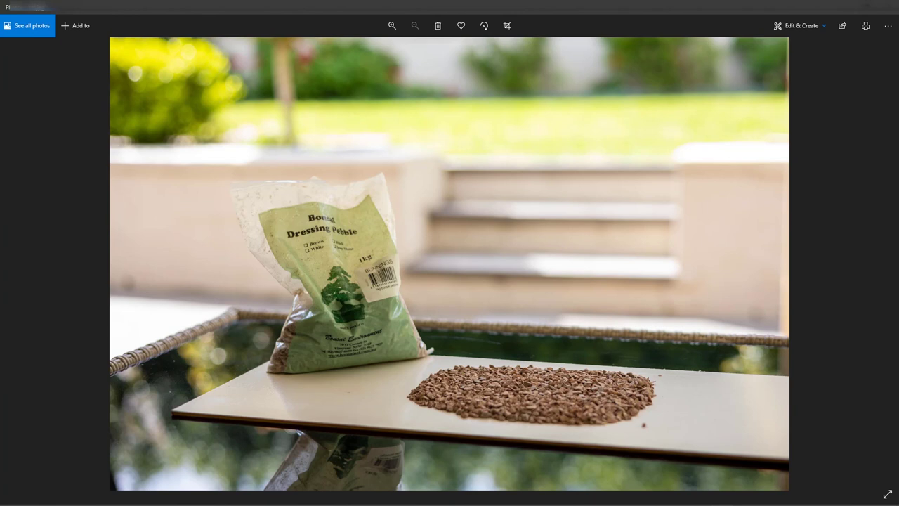
Step forward to the next pebble reference photo, then back to the pebble bag photo.
key(Right)
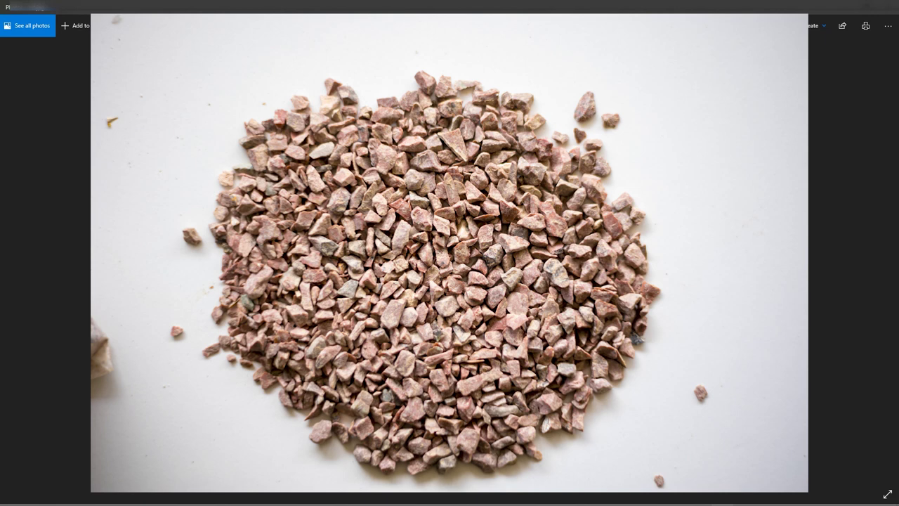
key(Left)
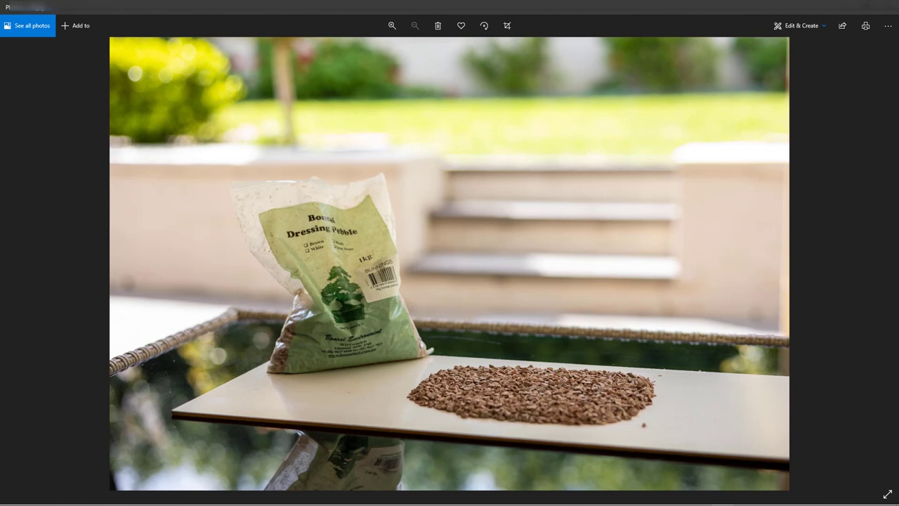
Advance past the packed-pebble close-up to the Canon EOS R6 camera photo.
key(Right)
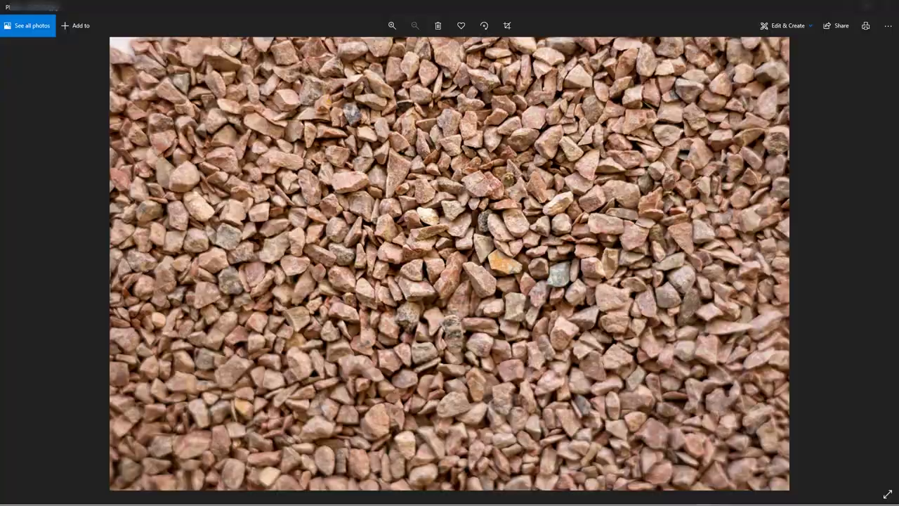
key(Right)
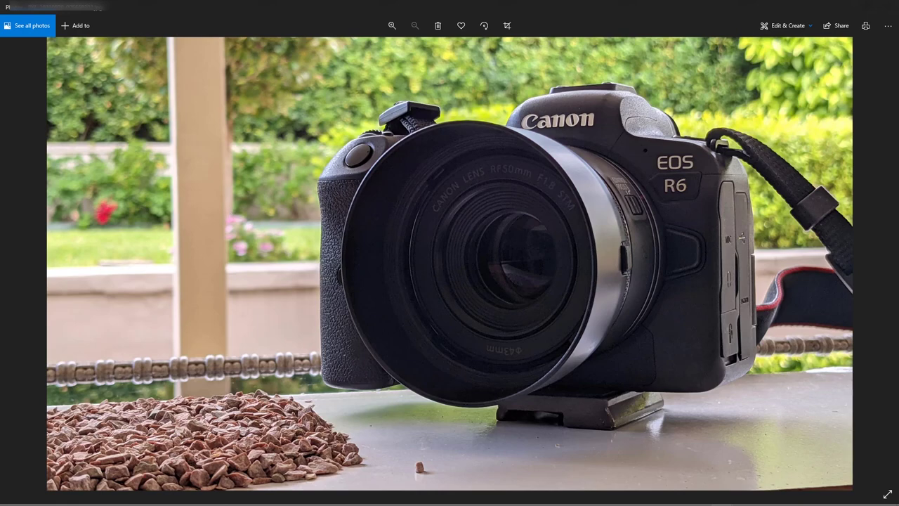
Advance from the camera photo to the square pink gravel texture image.
key(Right)
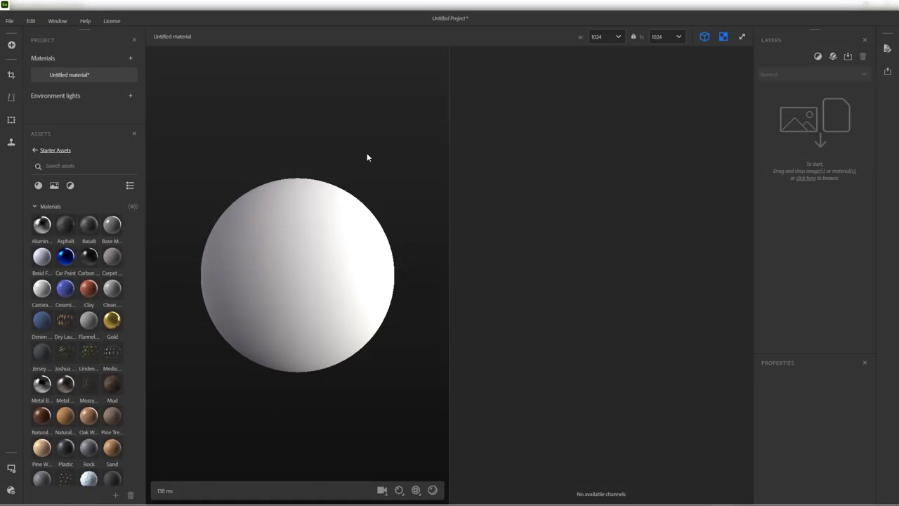
Bring up the Window menu's Reset to default layout option.
click(57, 20)
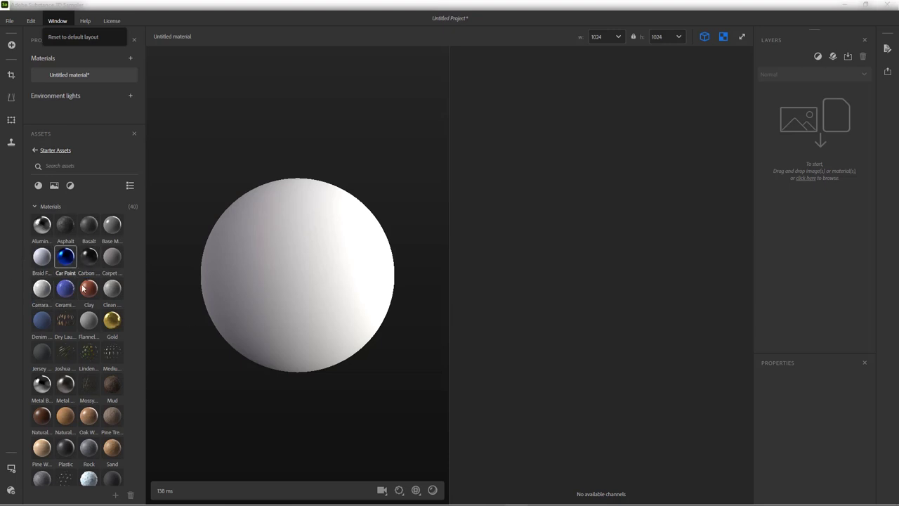
mouse_move(75, 283)
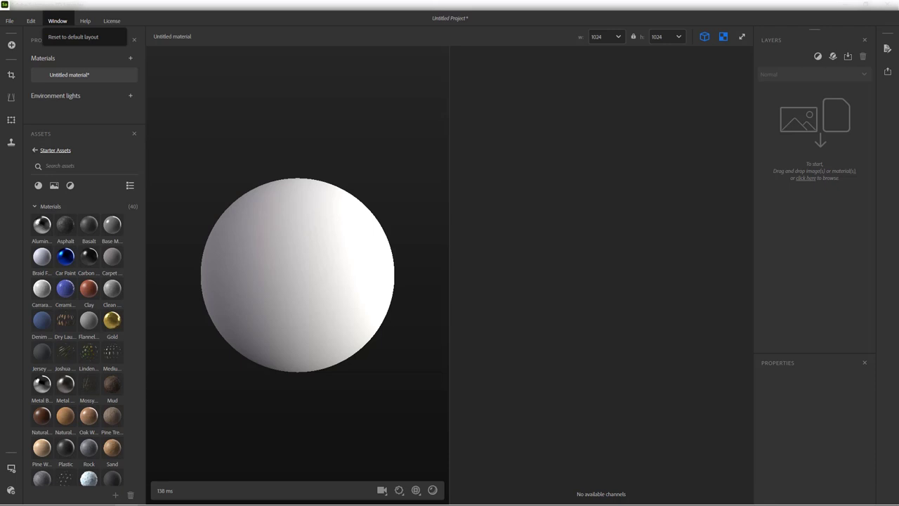
Drop BonsiPebble_4K_Albedo.png into the 2D view and keep Image to material's AI Powered variant.
drag(3, 151, 811, 137)
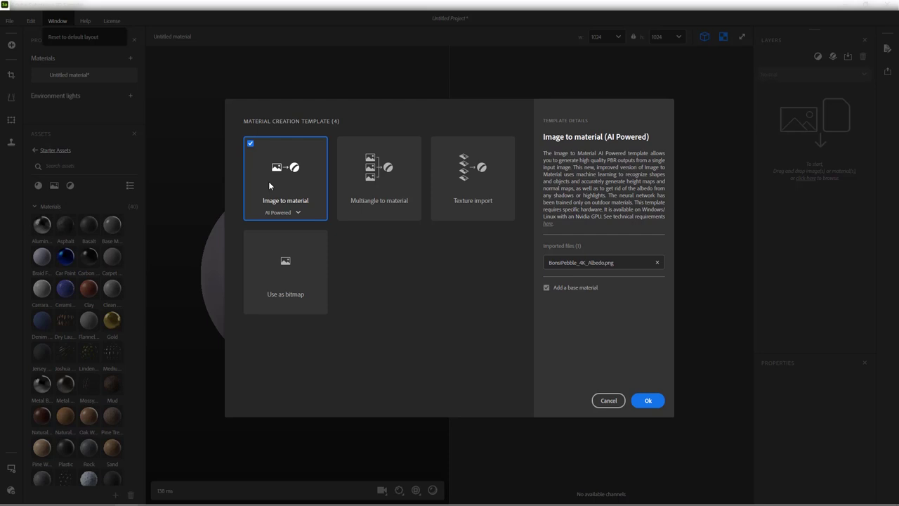
click(298, 210)
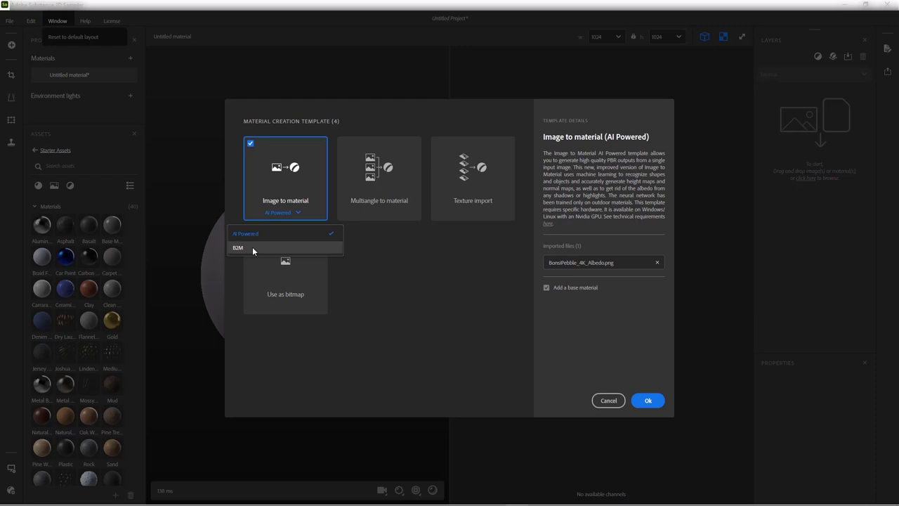
click(404, 243)
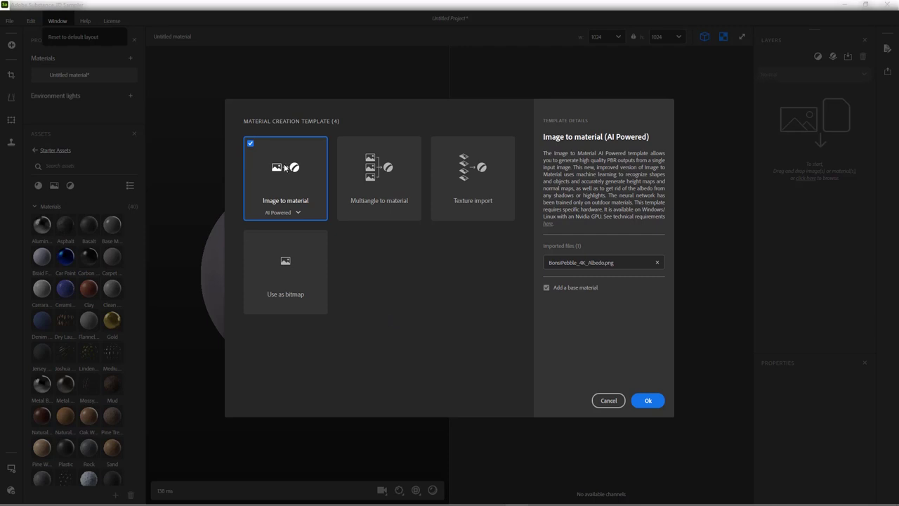
Create the AI Powered pebble material and inspect the Base Material layer's properties.
click(649, 401)
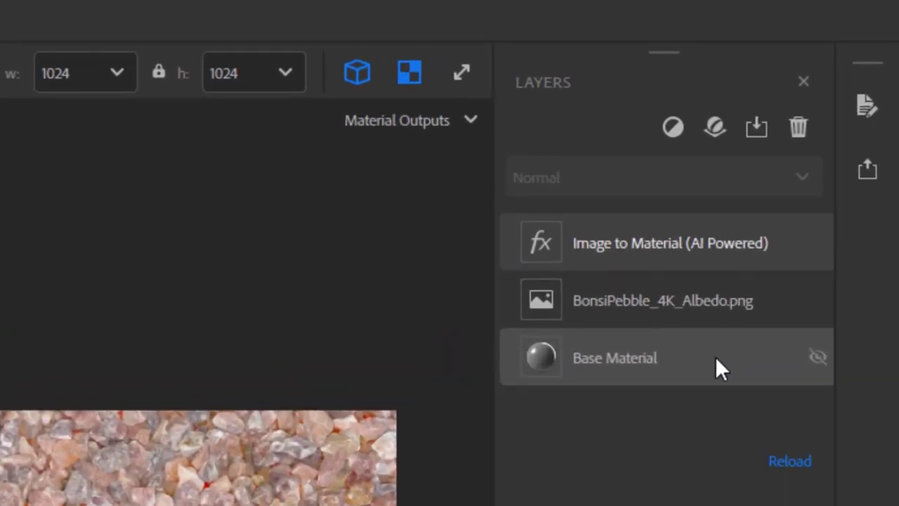
click(718, 365)
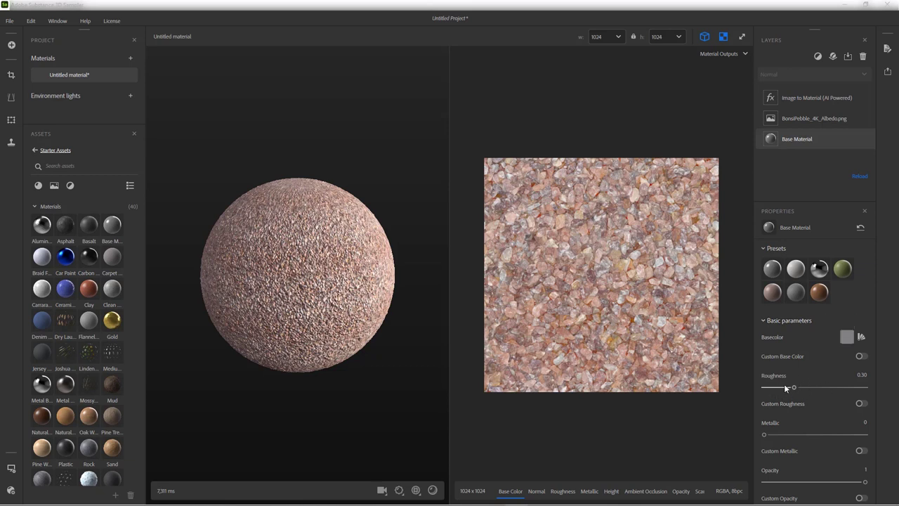
scroll(808, 383, down, 2)
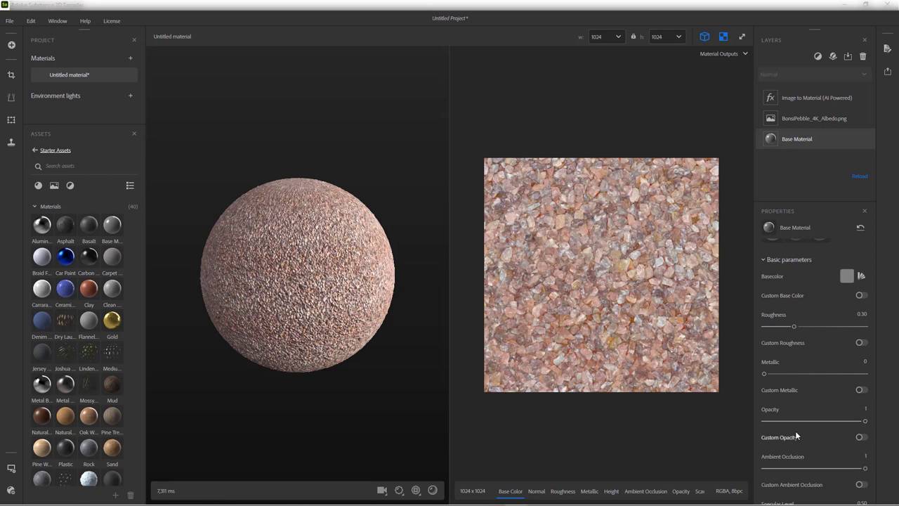
scroll(795, 431, down, 2)
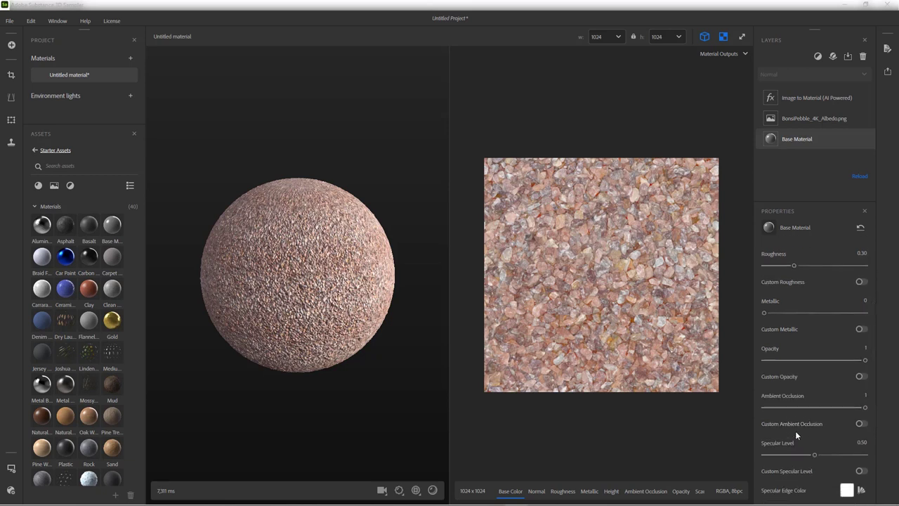
scroll(795, 434, up, 2)
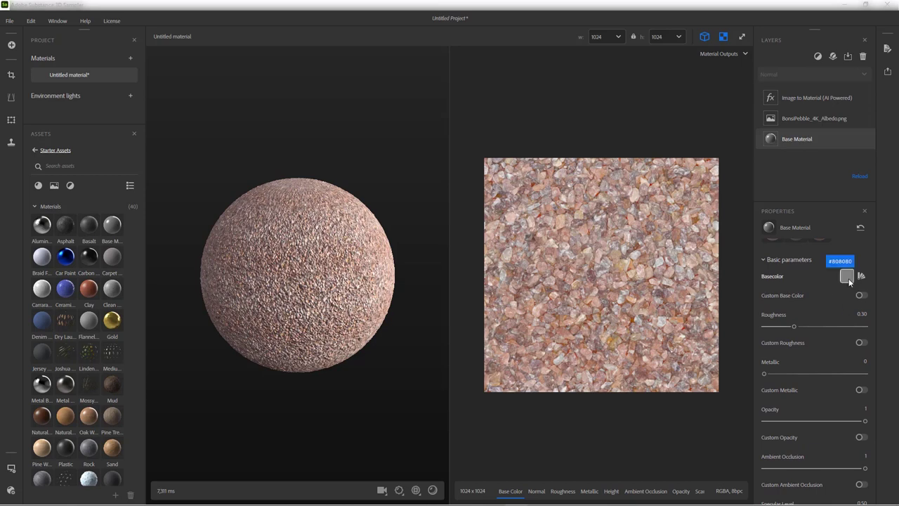
click(847, 277)
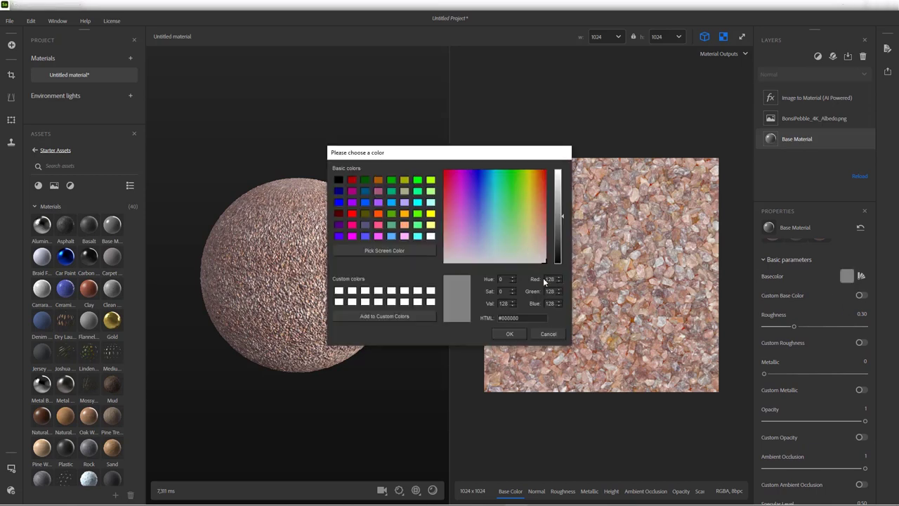
click(555, 334)
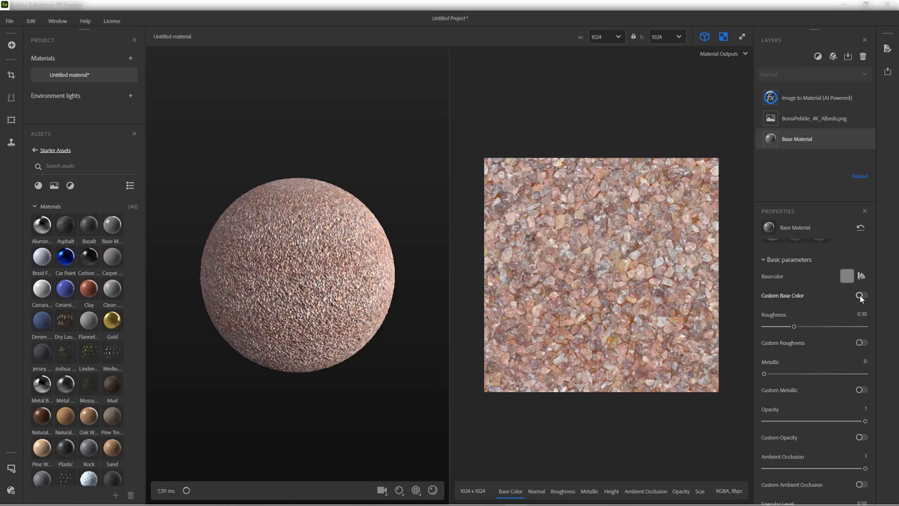
click(860, 295)
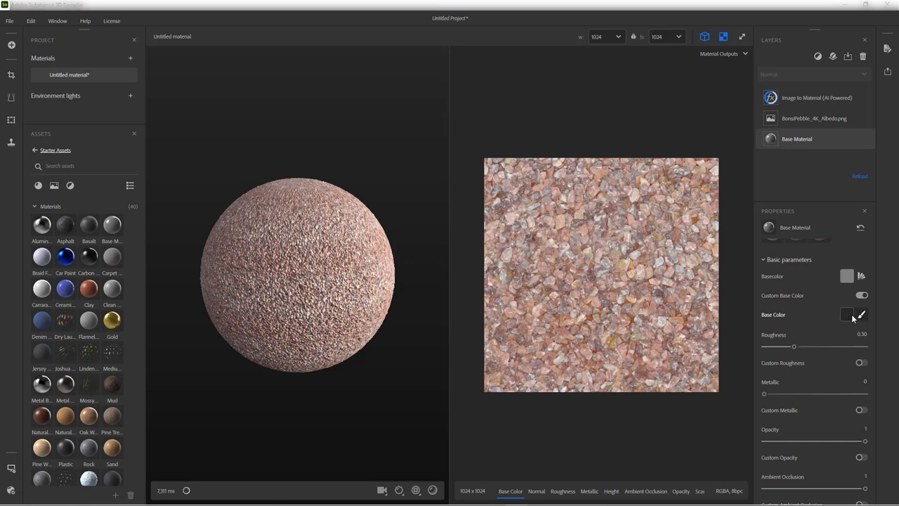
click(850, 314)
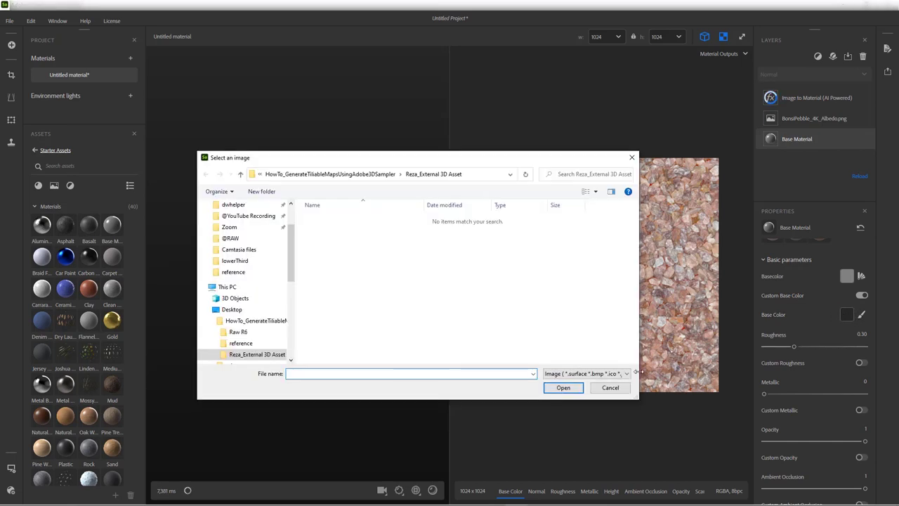
click(610, 388)
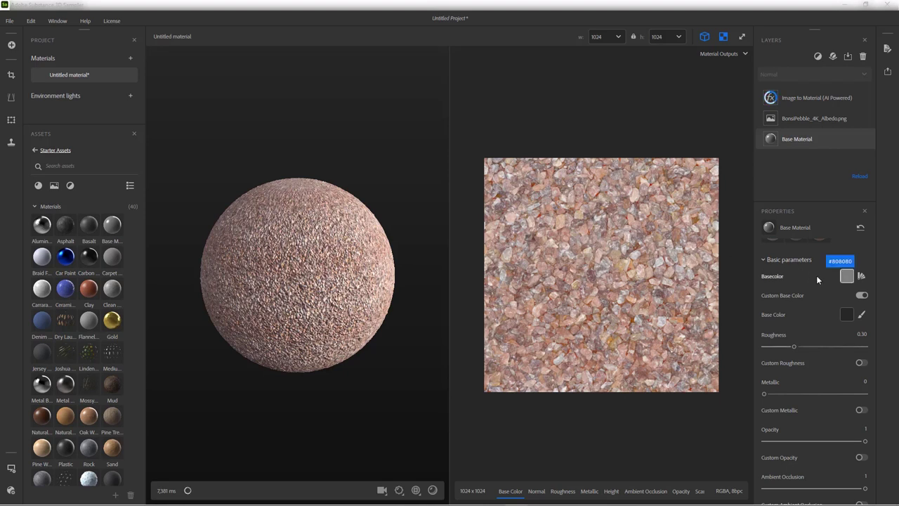
click(862, 295)
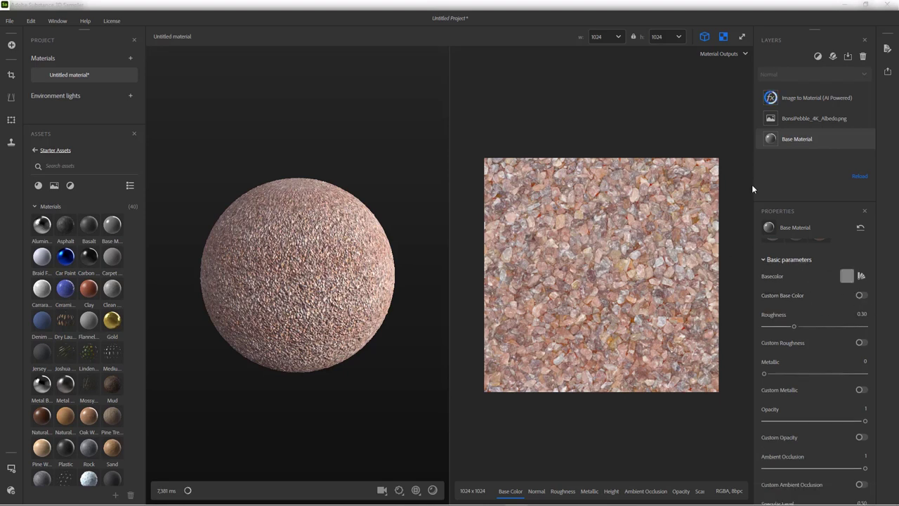
Check the albedo image layer, then show the Image to Material (AI Powered) parameters.
click(790, 121)
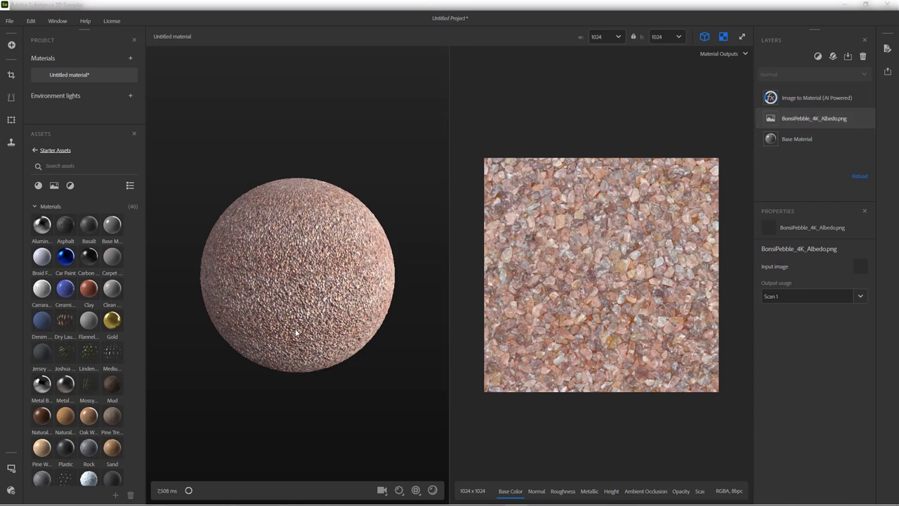
click(790, 102)
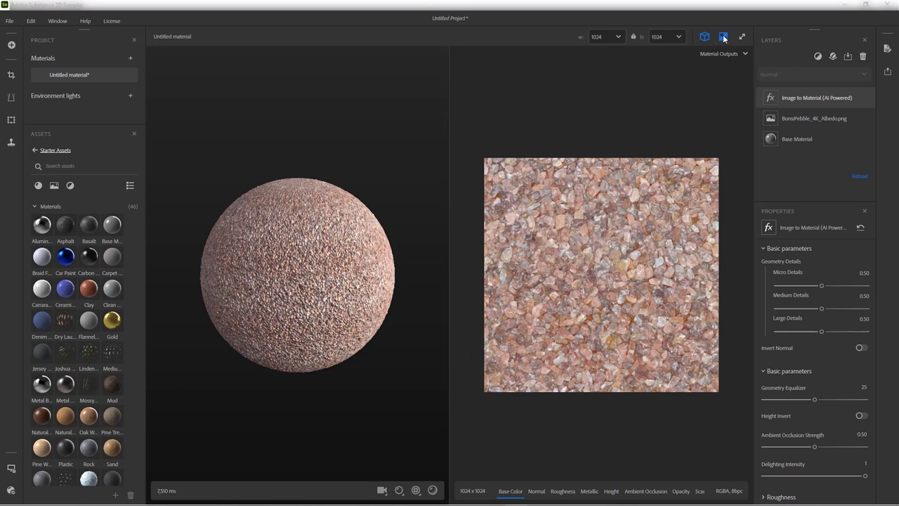
click(536, 491)
scroll(585, 387, up, 2)
scroll(586, 384, up, 2)
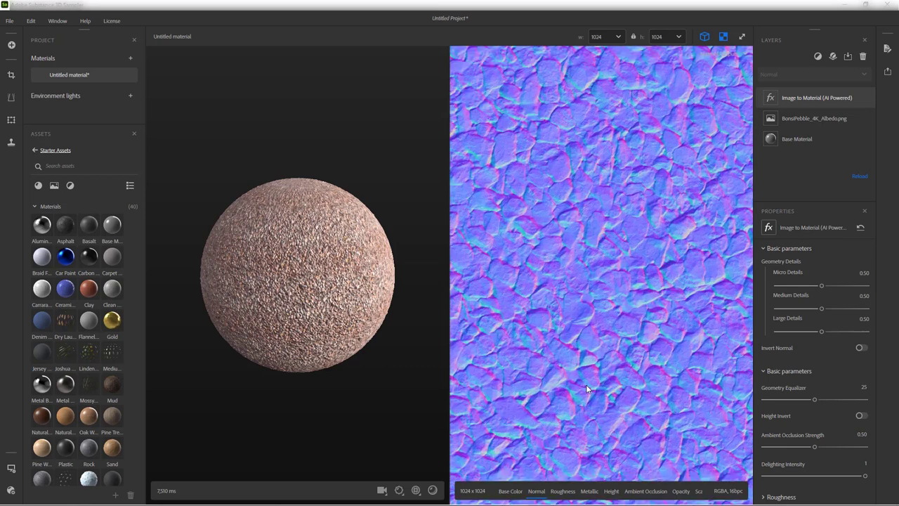
click(563, 491)
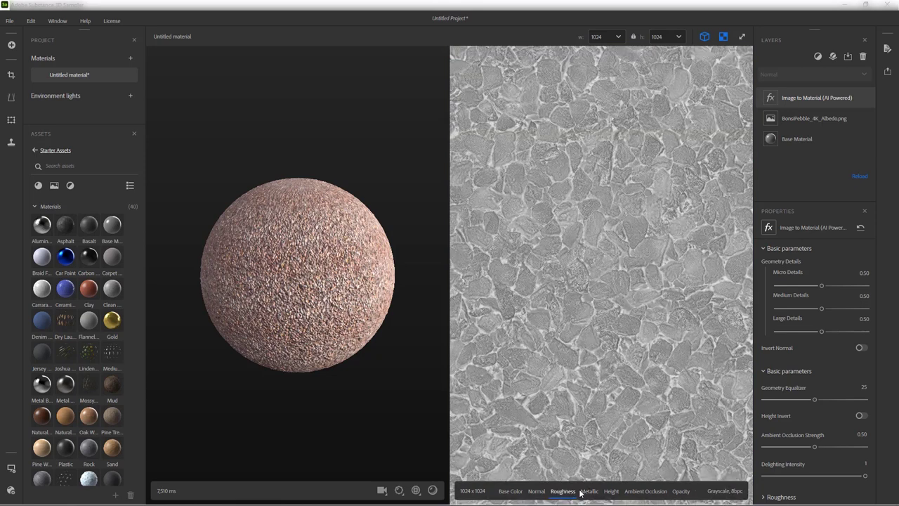
click(590, 491)
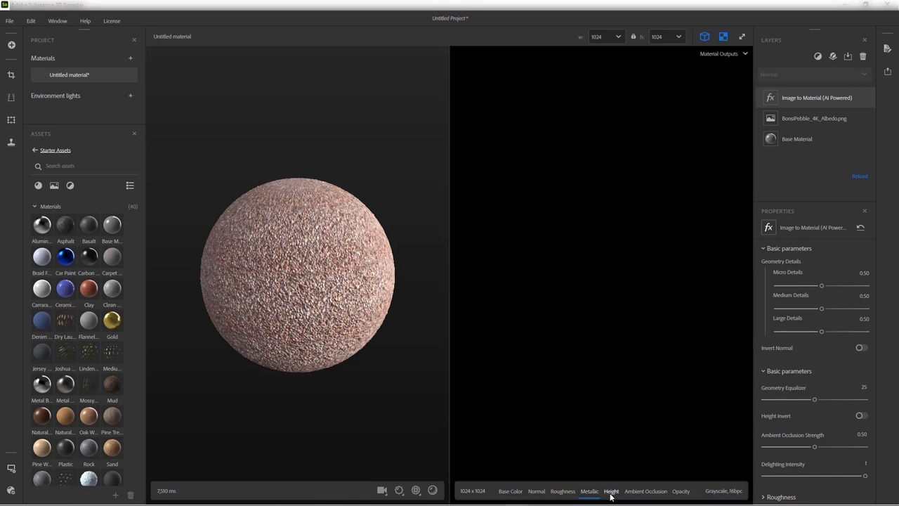
click(610, 491)
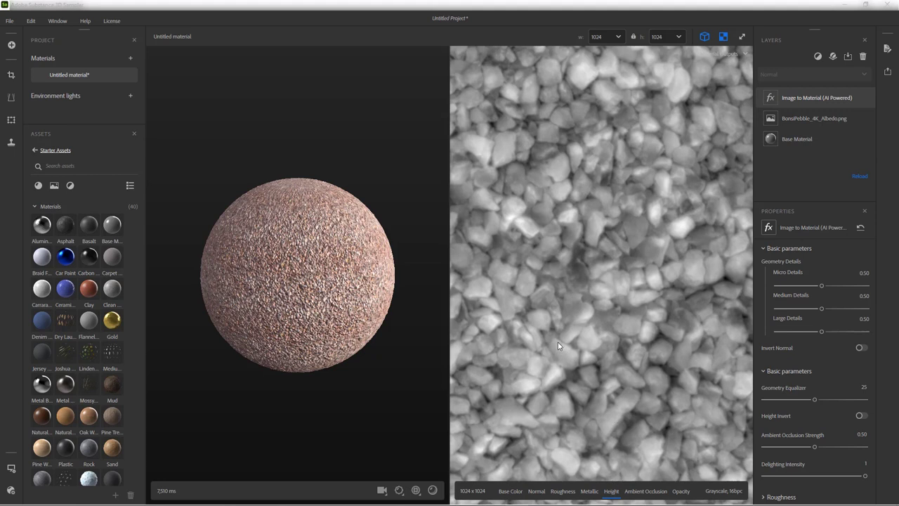
scroll(559, 303, down, 4)
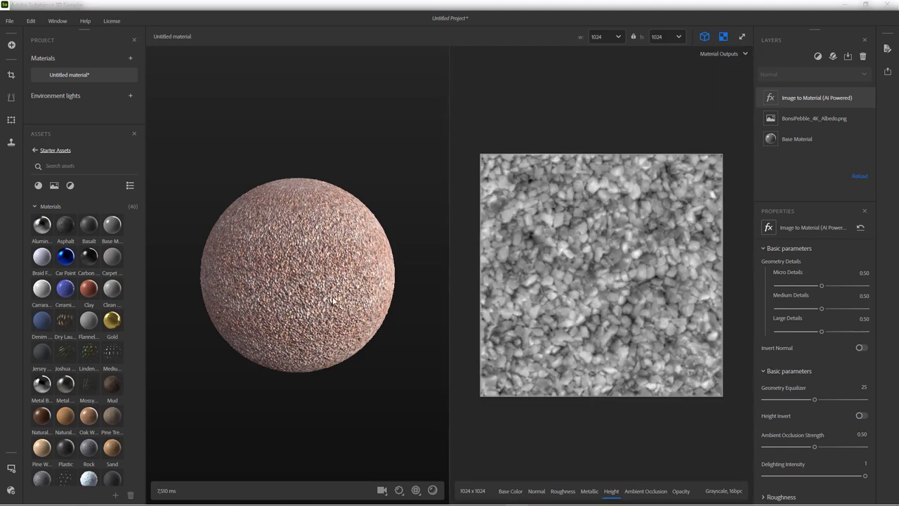
Show the Base Color map in the 2D view and set Base Material roughness to 0.28.
click(501, 491)
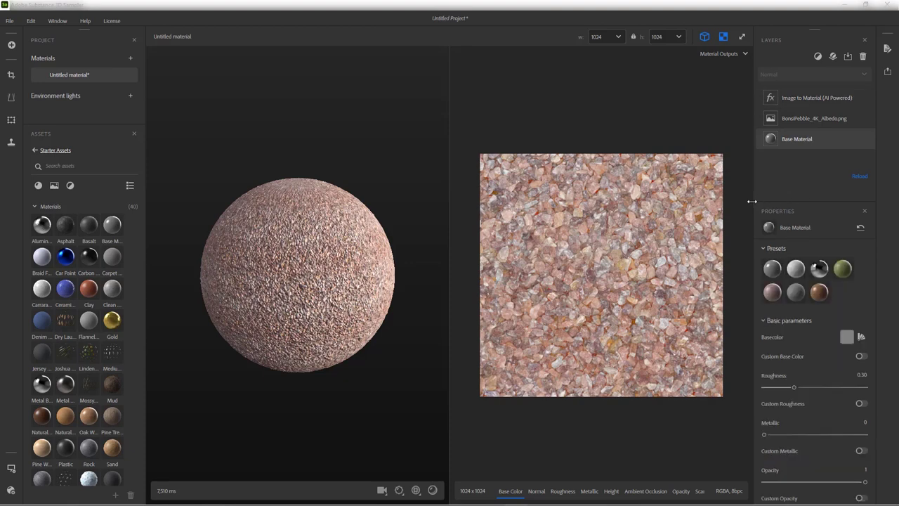
scroll(344, 260, up, 6)
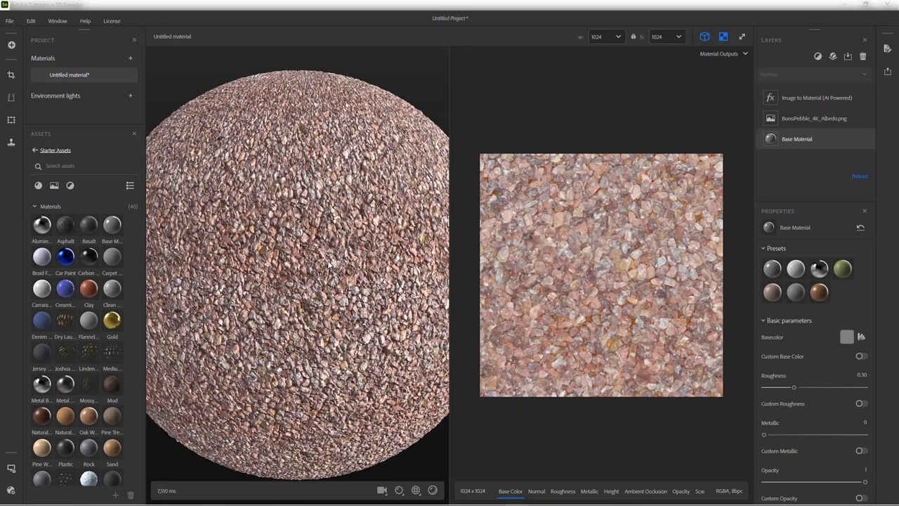
scroll(329, 266, up, 3)
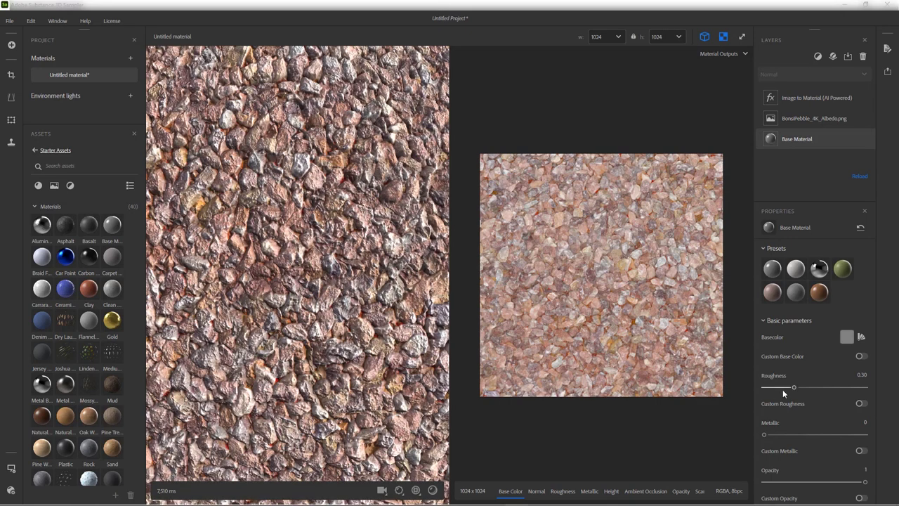
drag(784, 388, 772, 391)
click(793, 387)
click(806, 116)
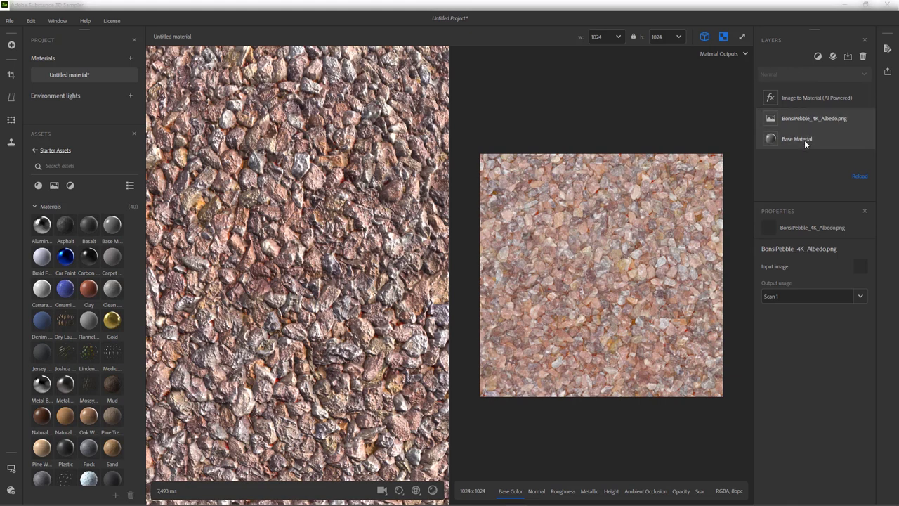
click(804, 140)
click(796, 120)
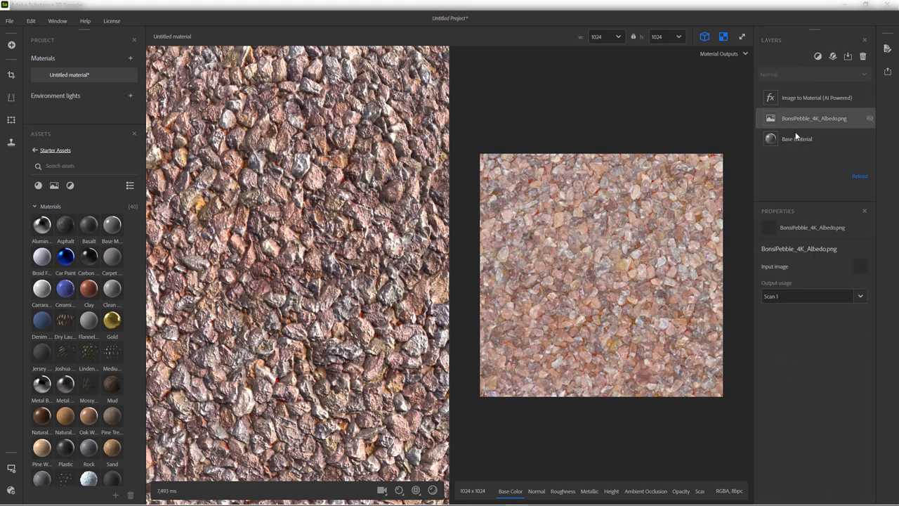
click(797, 139)
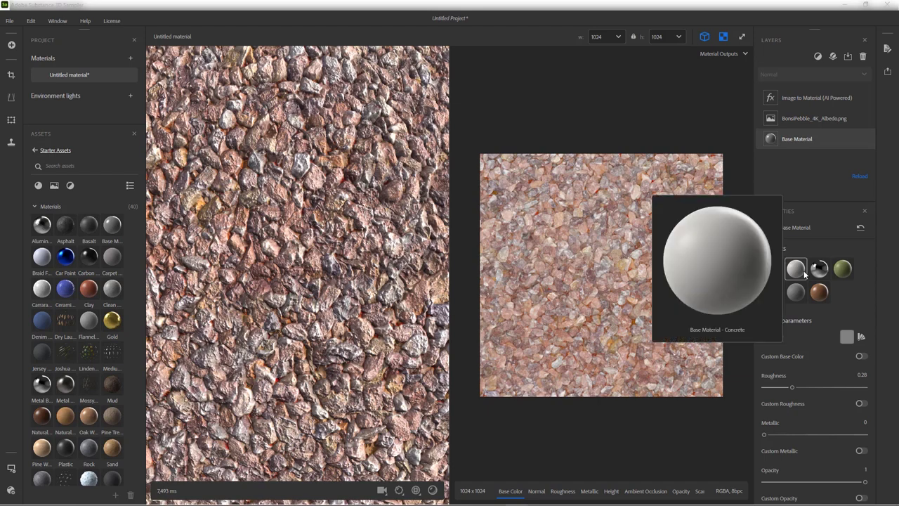
Preview the Base Material presets and apply Concrete, raising roughness to 0.50.
mouse_move(819, 272)
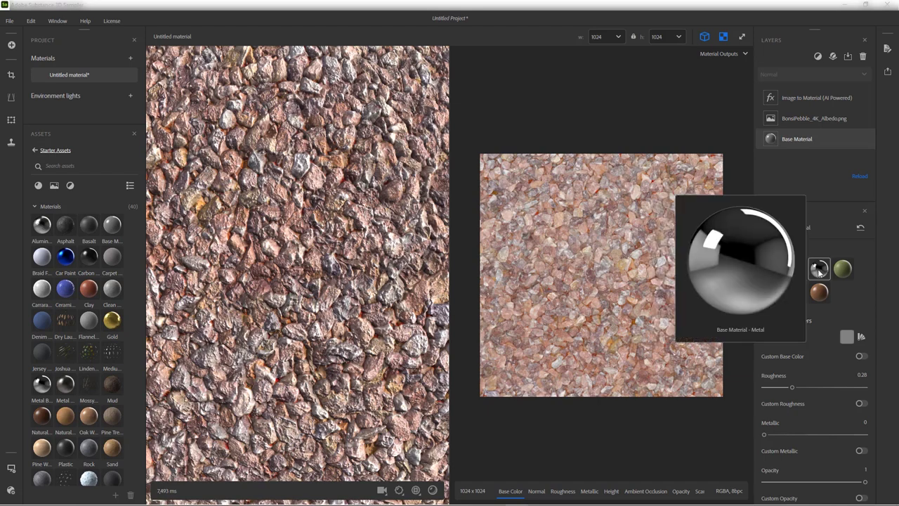
scroll(286, 225, down, 2)
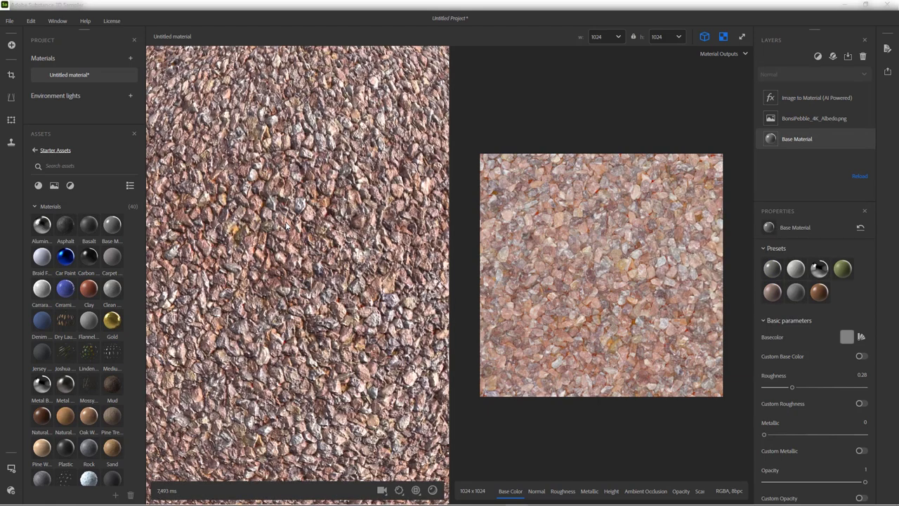
scroll(287, 225, down, 3)
mouse_move(818, 274)
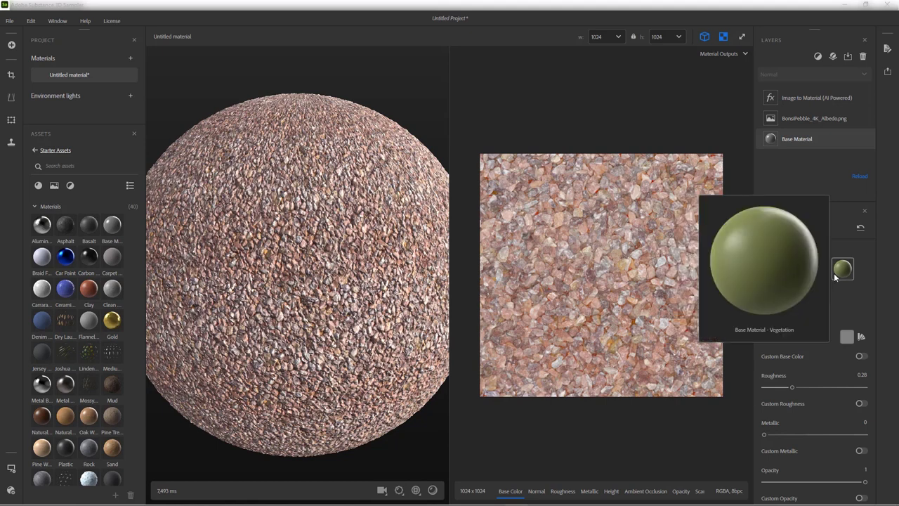
mouse_move(829, 299)
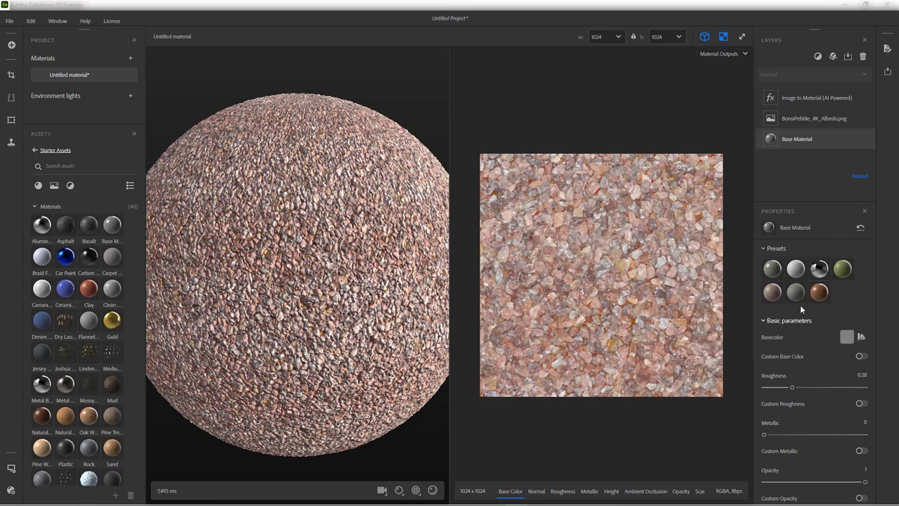
mouse_move(791, 295)
mouse_move(770, 273)
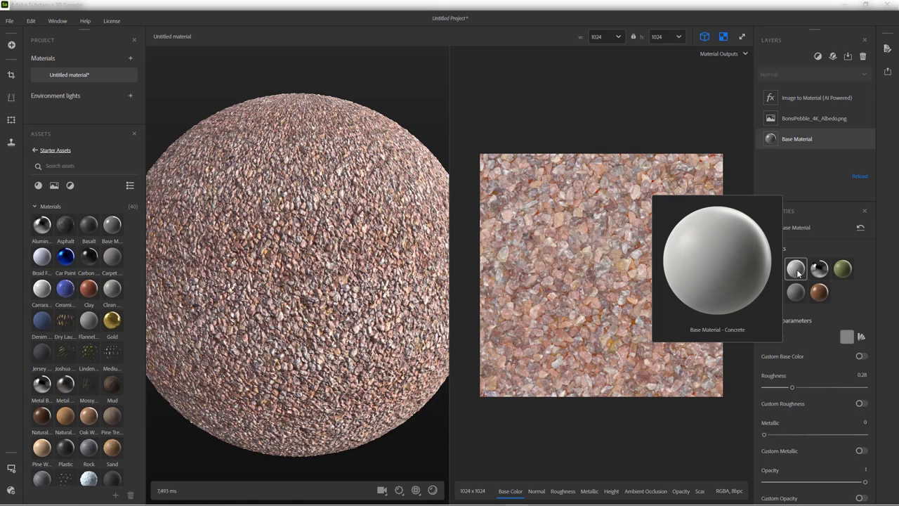
click(797, 274)
Select the BonsiPebble albedo layer, then return to the Image to Material (AI Powered) parameters.
mouse_move(775, 272)
click(800, 119)
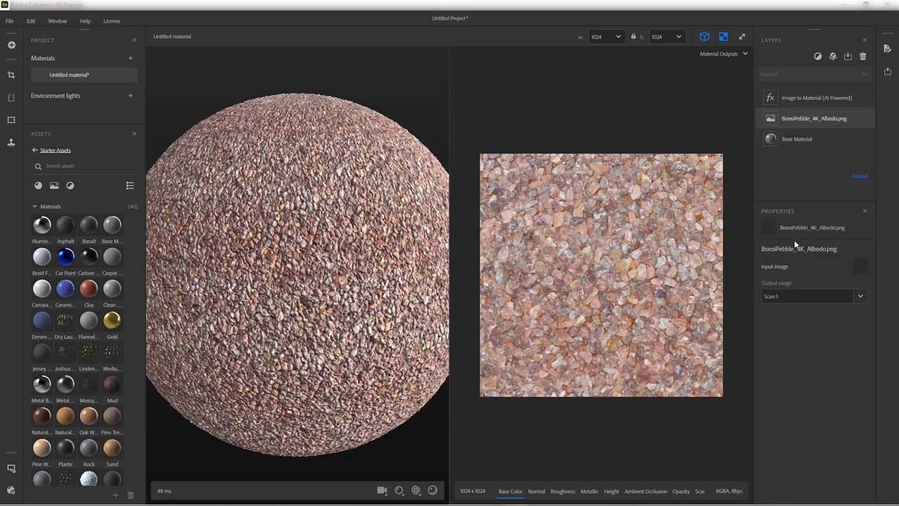
click(797, 97)
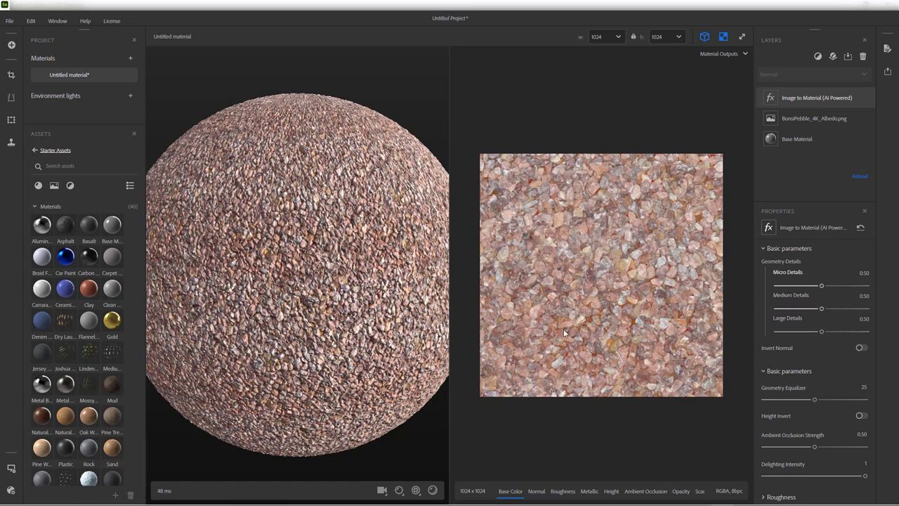
Show the Normal map and set the material resolution to 2048 × 2048.
click(536, 490)
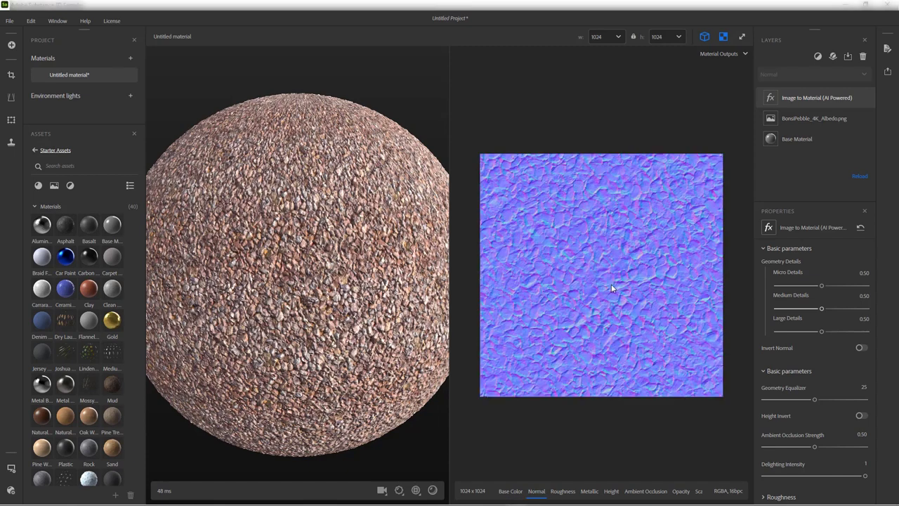
scroll(611, 288, up, 5)
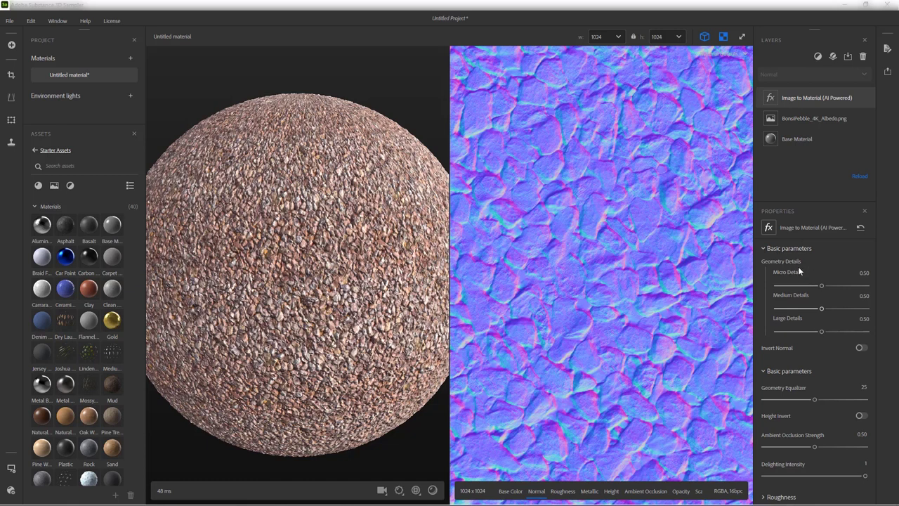
click(619, 37)
click(609, 126)
Set Micro, Medium and Large Details to 0.69, 0.38 and 0.47.
scroll(354, 294, up, 5)
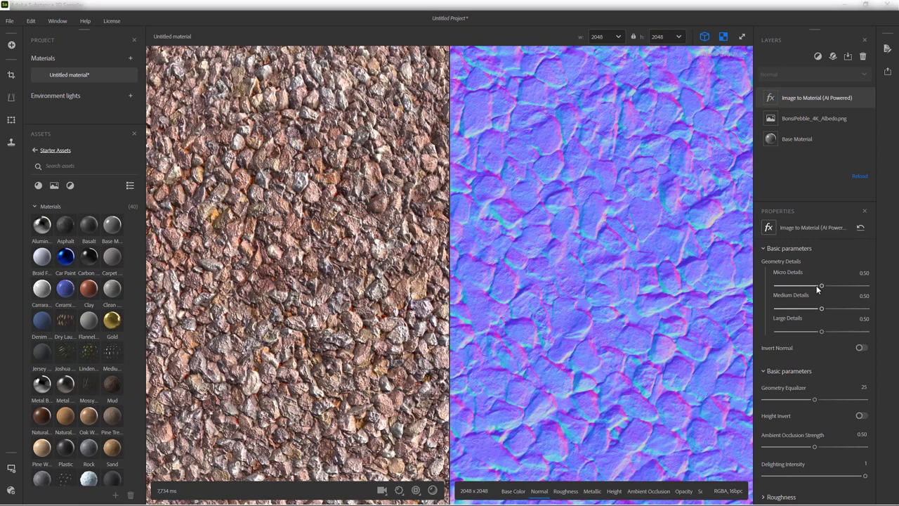
mouse_move(820, 287)
mouse_down()
mouse_move(806, 286)
mouse_move(838, 289)
mouse_up()
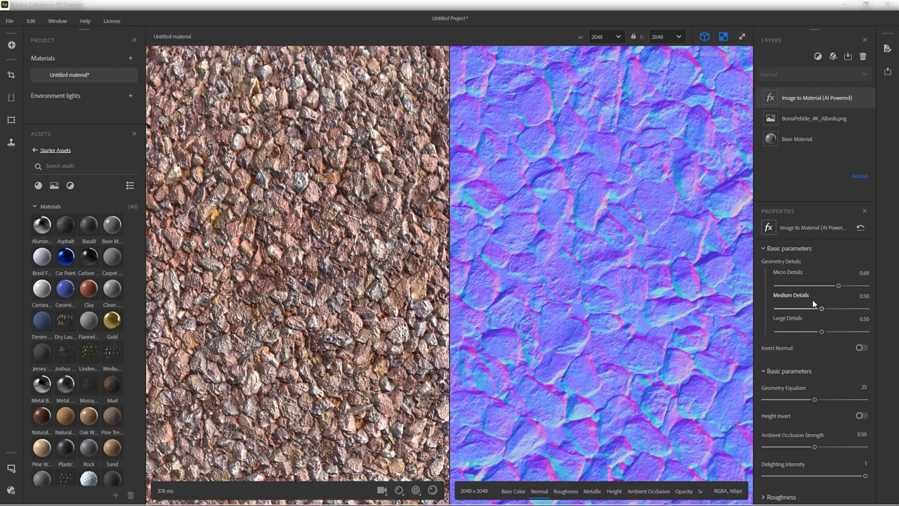
mouse_move(820, 310)
mouse_down()
mouse_move(794, 312)
mouse_move(819, 311)
mouse_move(810, 311)
mouse_up()
drag(822, 330, 817, 335)
On the Height map, set details to Micro 0.23, Medium 0.20, Large 0.78, briefly testing Invert Normal.
click(613, 492)
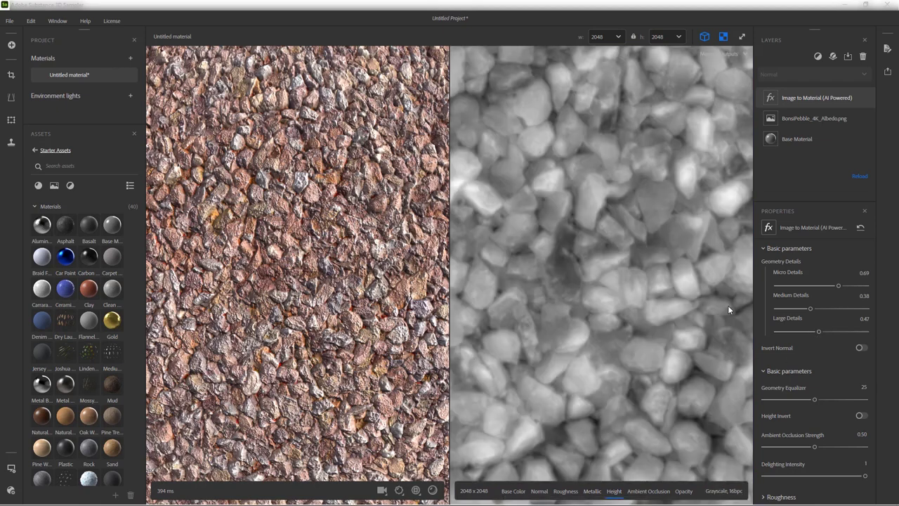
drag(818, 331, 830, 332)
drag(836, 287, 795, 307)
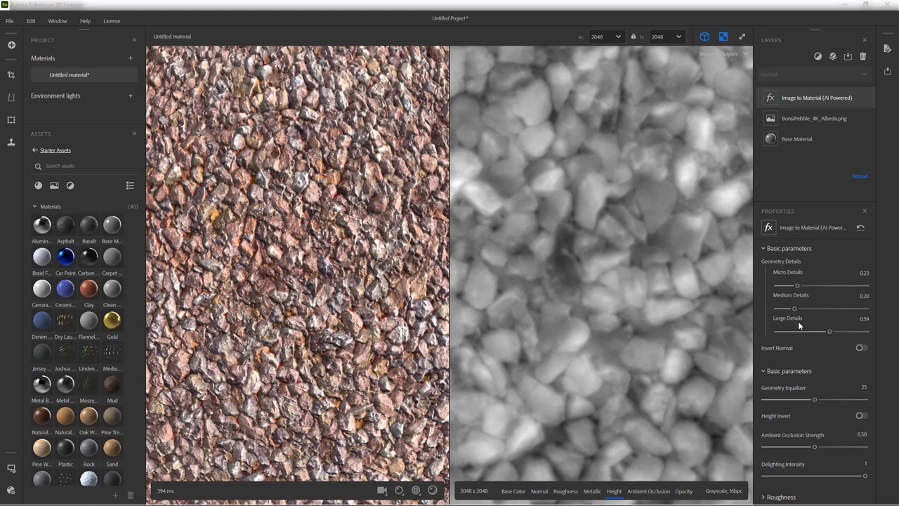
drag(831, 330, 846, 332)
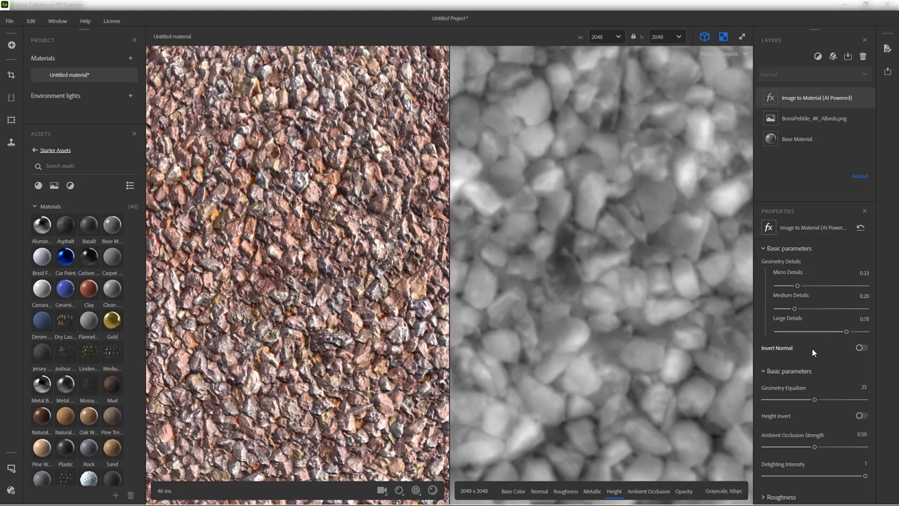
click(860, 348)
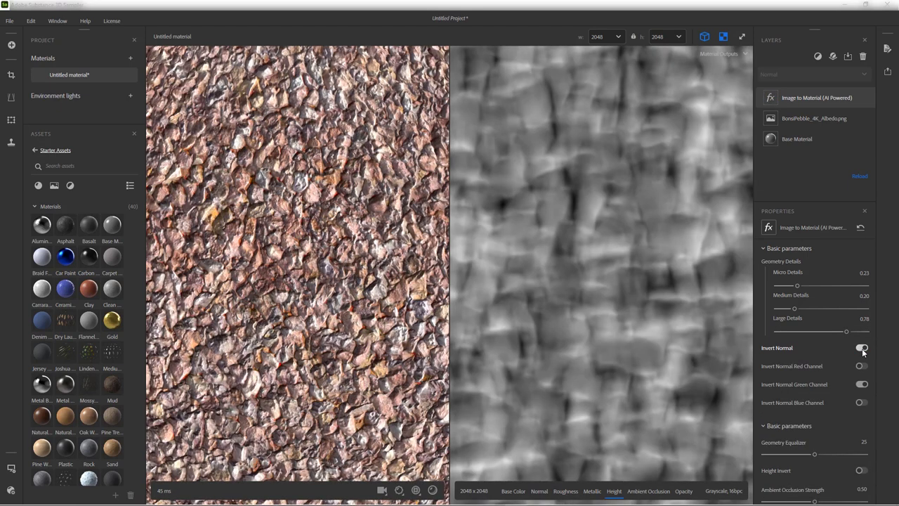
click(861, 348)
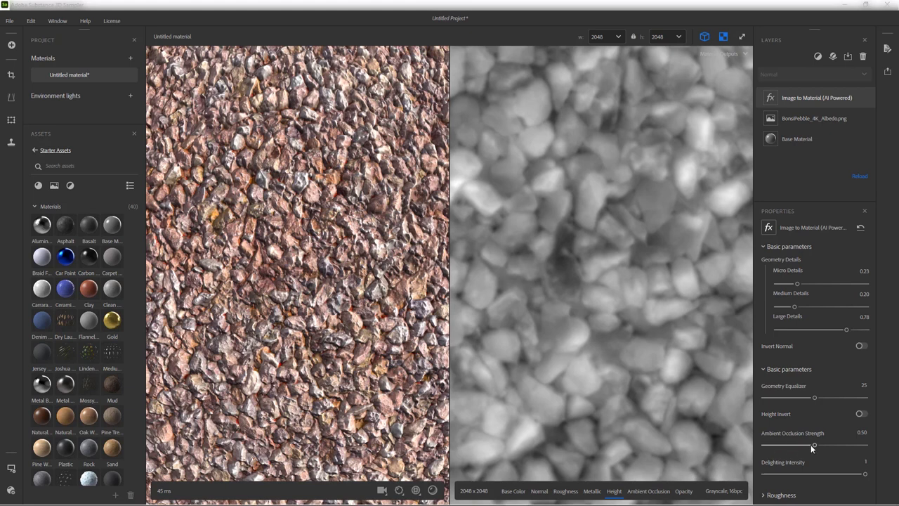
Lower Ambient Occlusion Strength to 0.41.
mouse_move(814, 445)
mouse_down()
mouse_move(753, 448)
mouse_move(874, 445)
mouse_move(806, 444)
mouse_up()
scroll(363, 323, down, 5)
scroll(351, 322, up, 5)
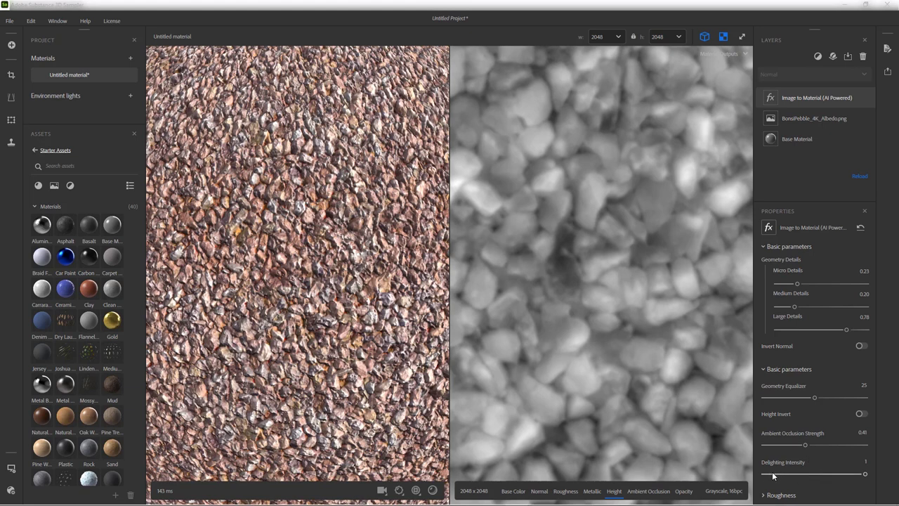
Try Delighting Intensity values from 0 to 1, settling on 0.75.
drag(772, 476, 762, 475)
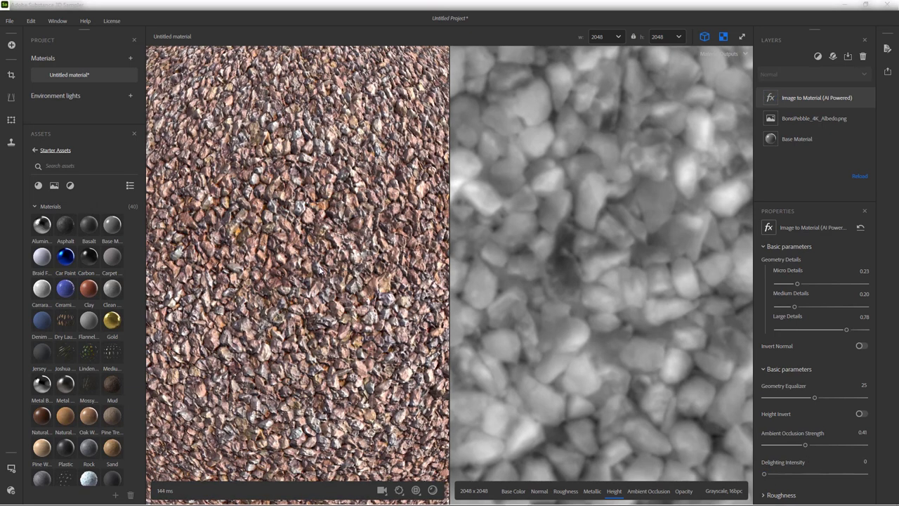
scroll(302, 271, up, 3)
scroll(301, 271, down, 6)
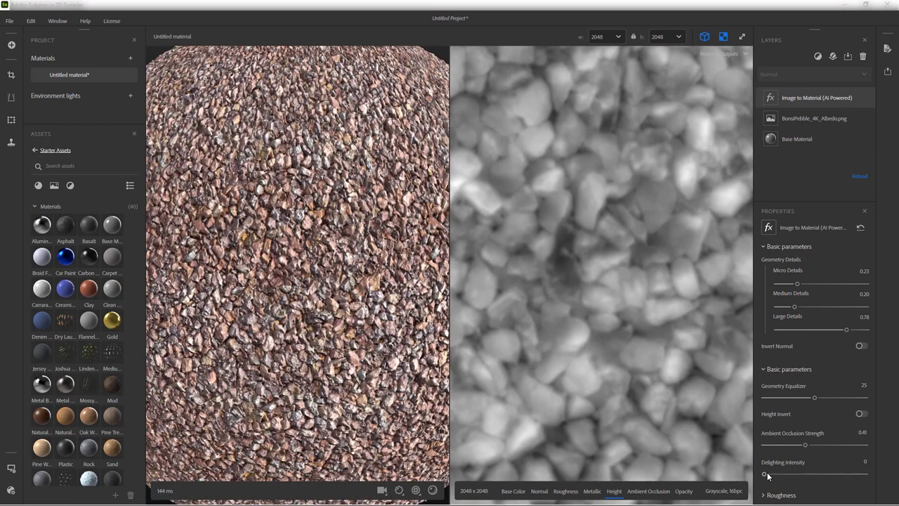
drag(764, 474, 864, 474)
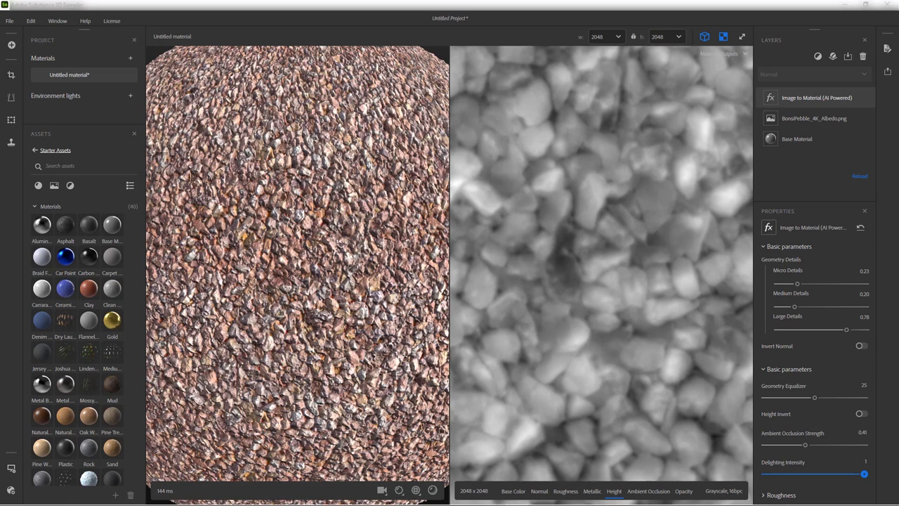
click(852, 474)
click(865, 474)
click(848, 474)
click(840, 475)
drag(841, 478, 840, 478)
Set the preview texture scale to 3 for both U and V.
click(416, 491)
click(414, 429)
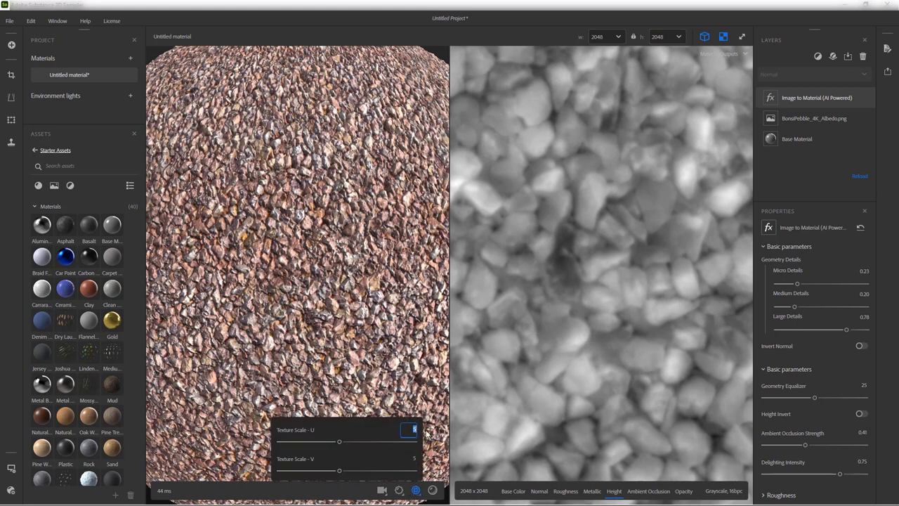
text(3)
key(Tab)
text(3)
key(Return)
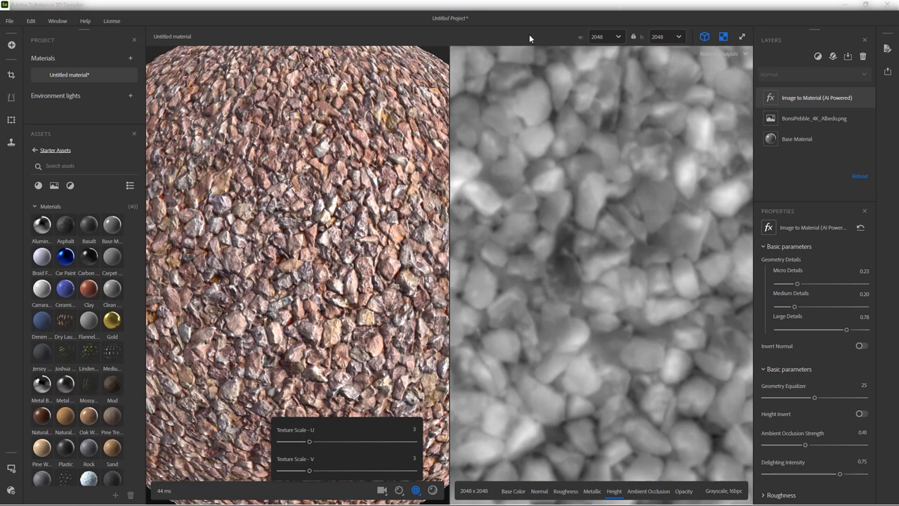
click(389, 211)
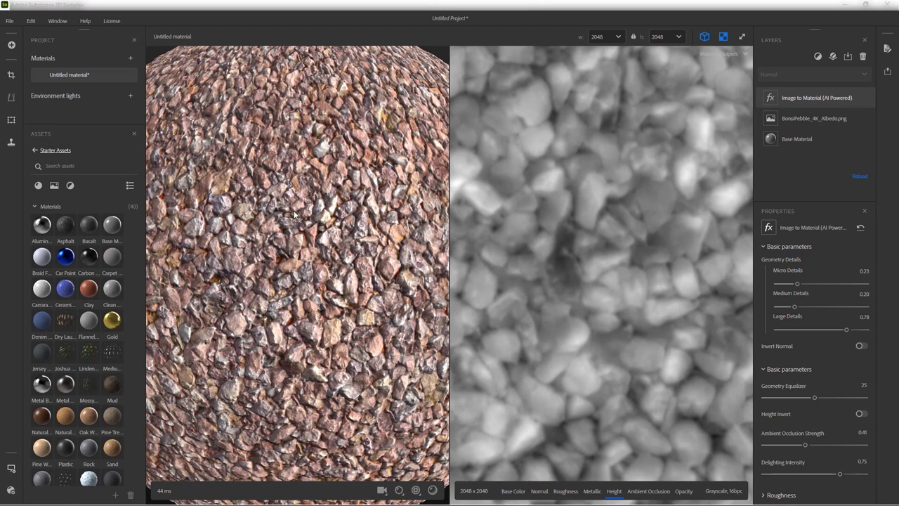
Orbit and zoom the sphere to inspect the pebbles at the new scale.
drag(295, 214, 304, 181)
scroll(304, 181, down, 5)
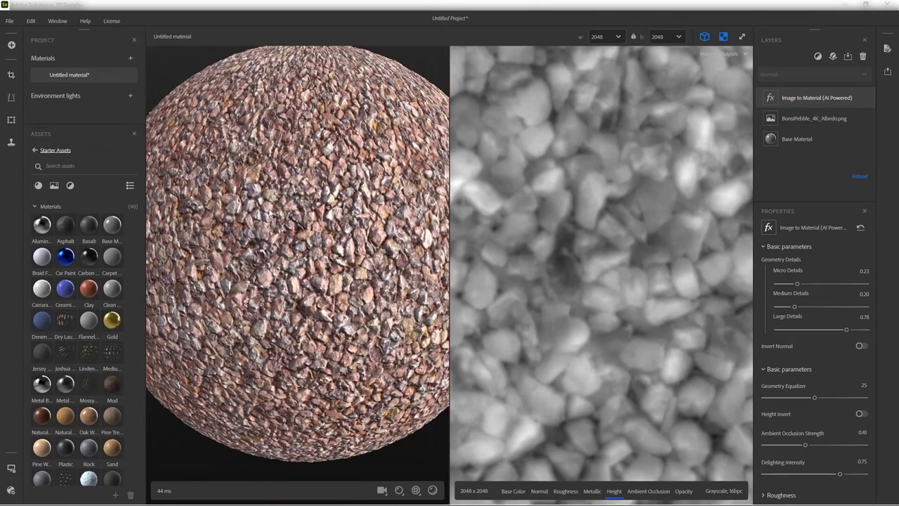
drag(259, 216, 266, 231)
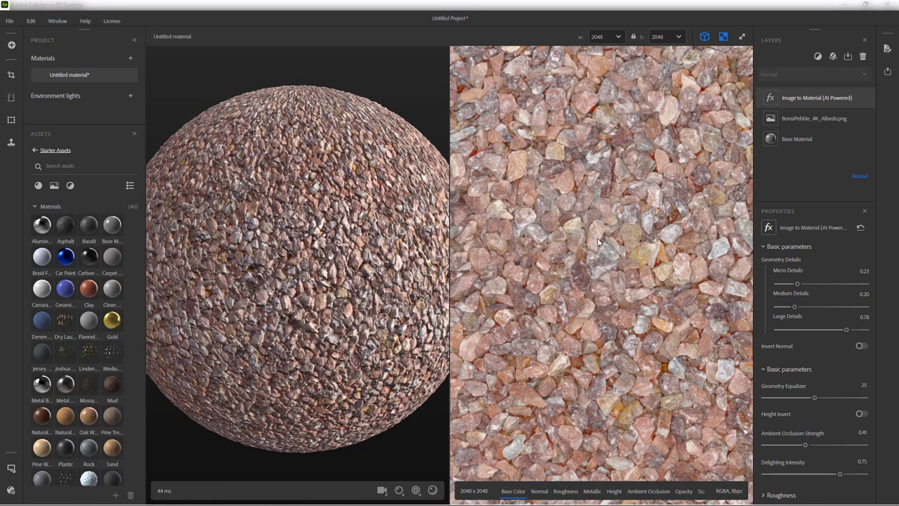
Add an Equalize filter layer by searching 'eq' in the filter list.
click(818, 58)
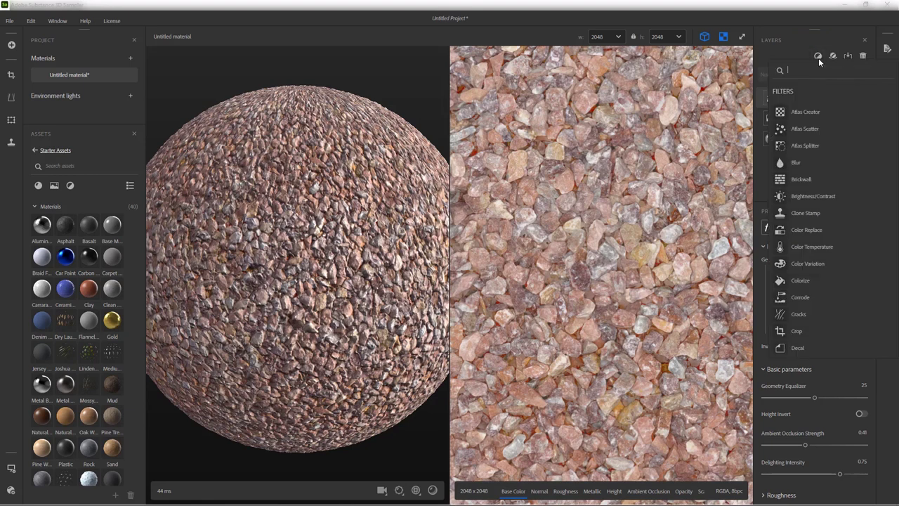
text(eq)
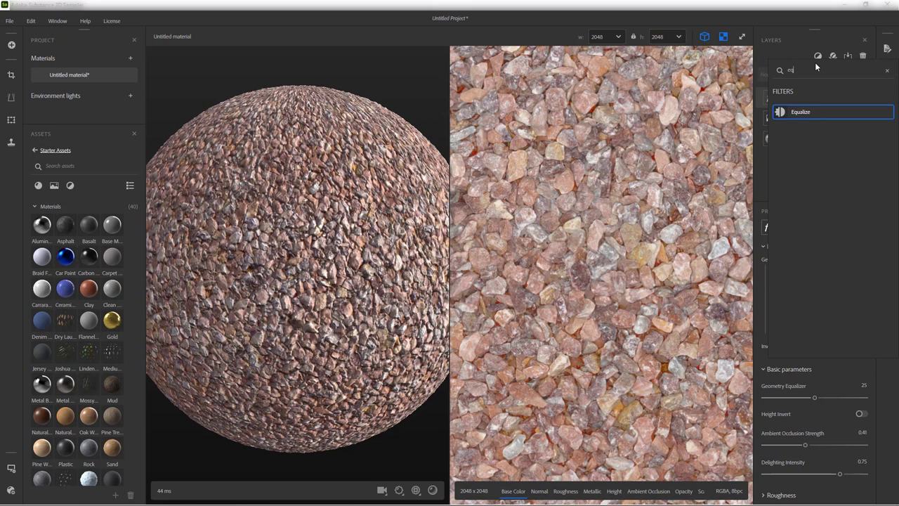
key(Return)
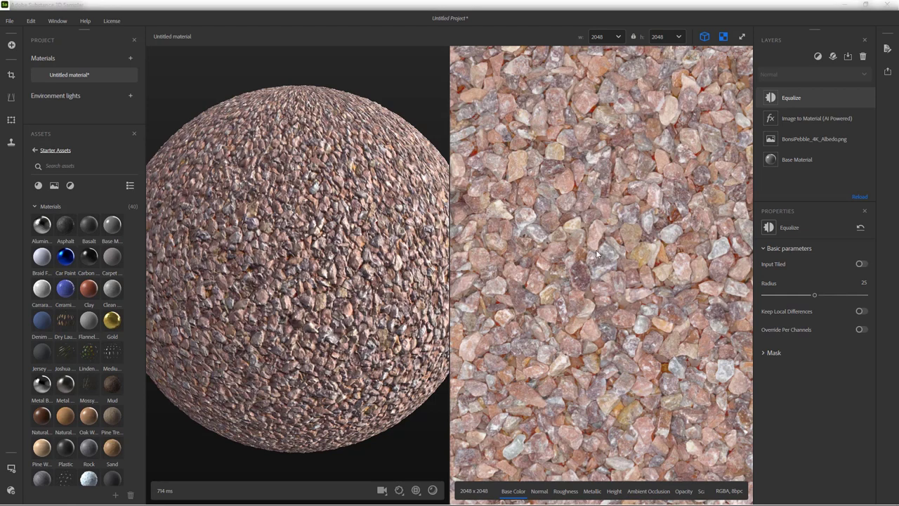
scroll(597, 249, down, 5)
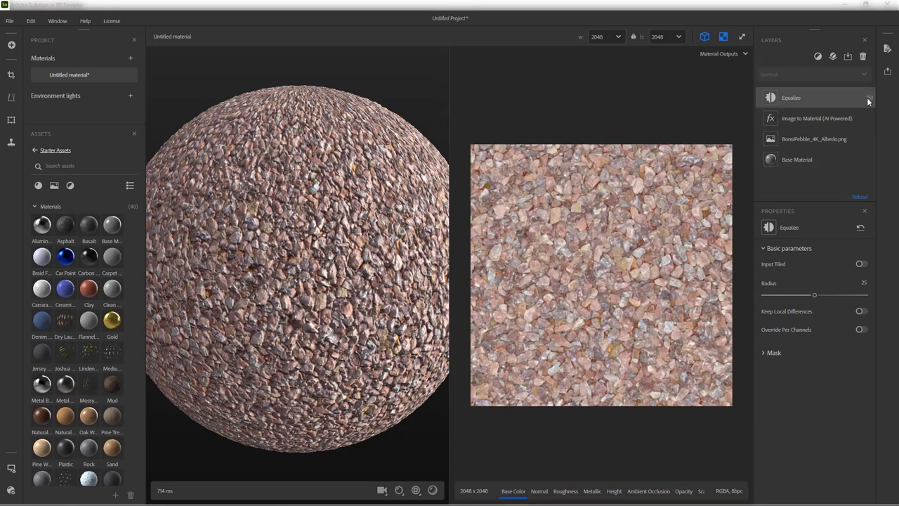
Compare the material and its Height map with Equalize off and on, leaving it enabled.
click(869, 99)
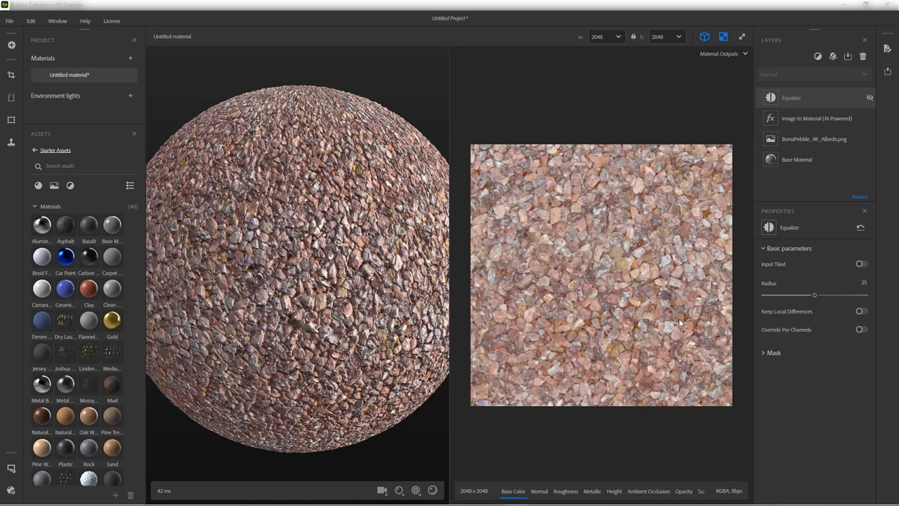
click(869, 99)
click(870, 99)
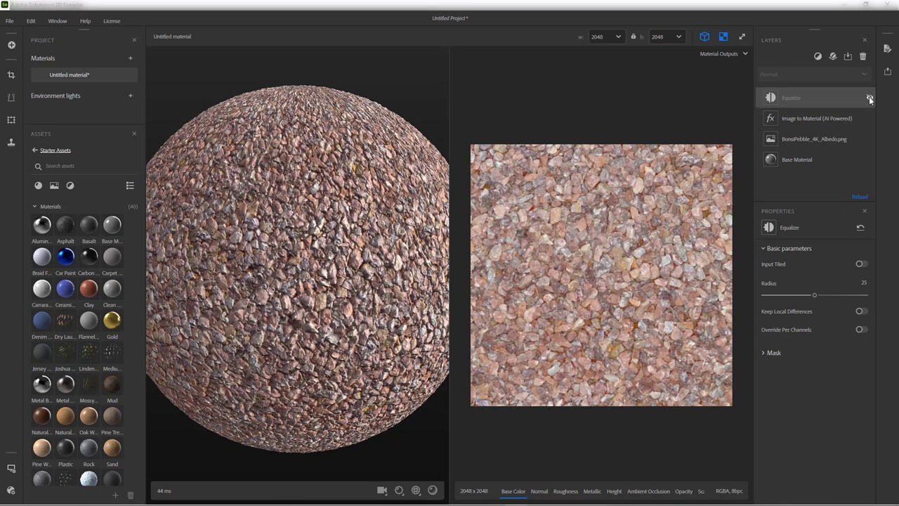
click(869, 98)
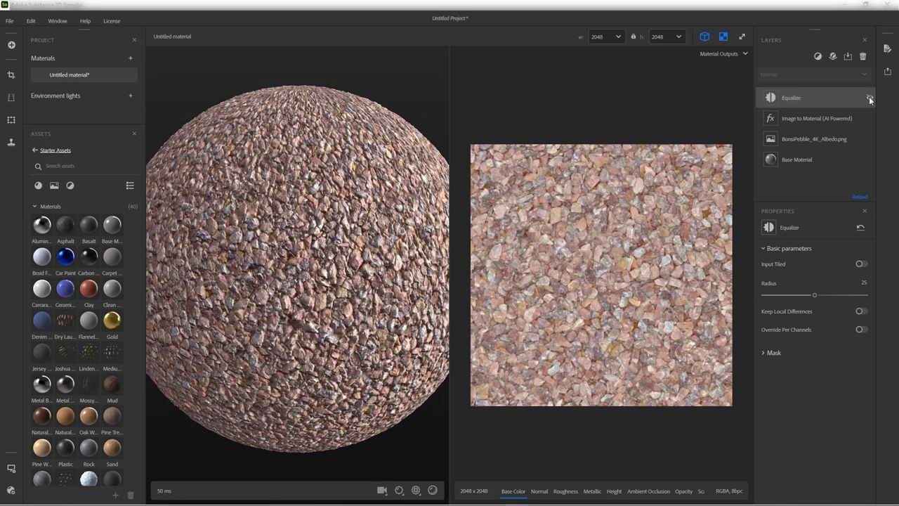
click(613, 491)
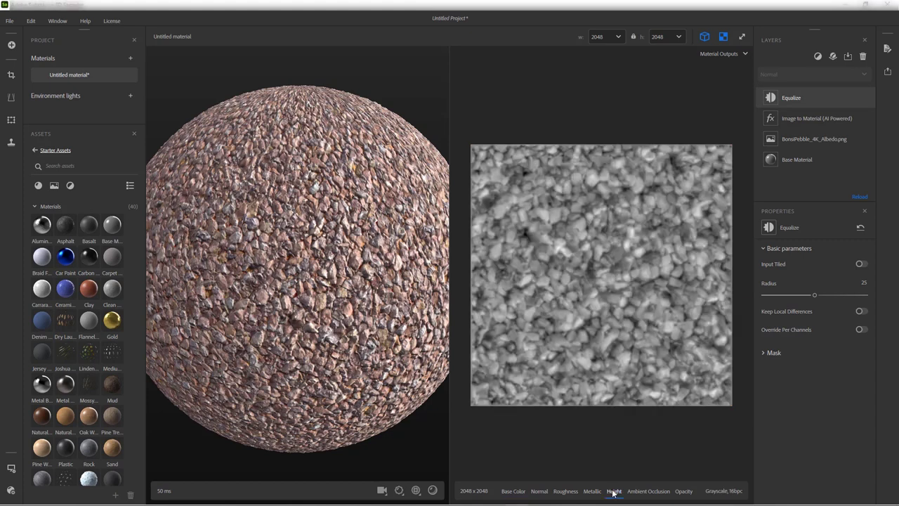
click(869, 99)
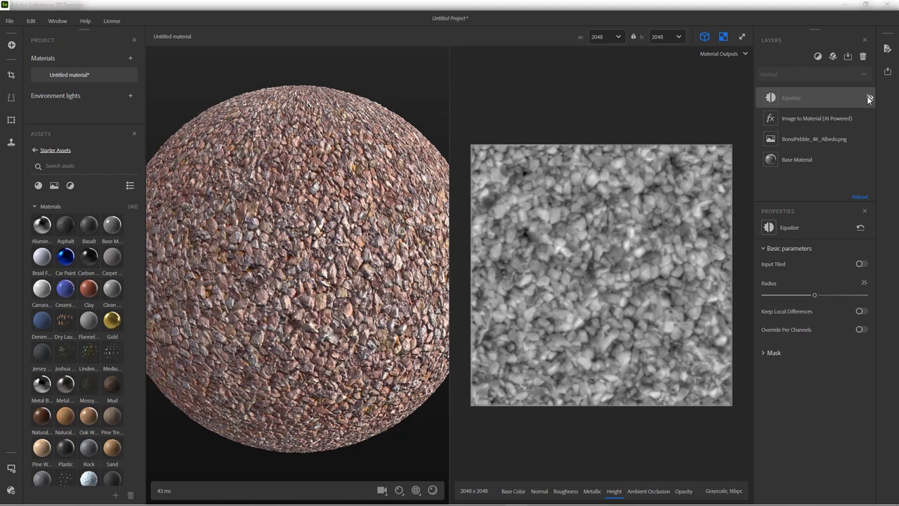
click(868, 98)
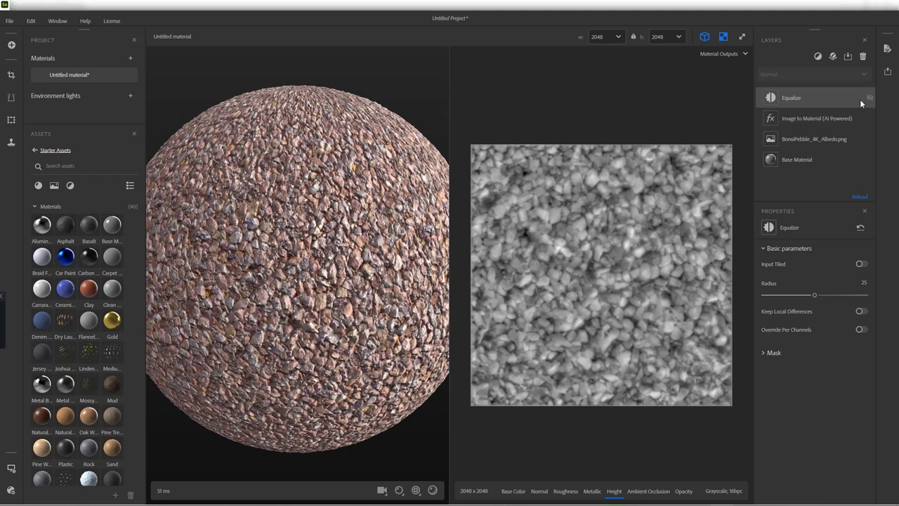
click(869, 99)
click(869, 98)
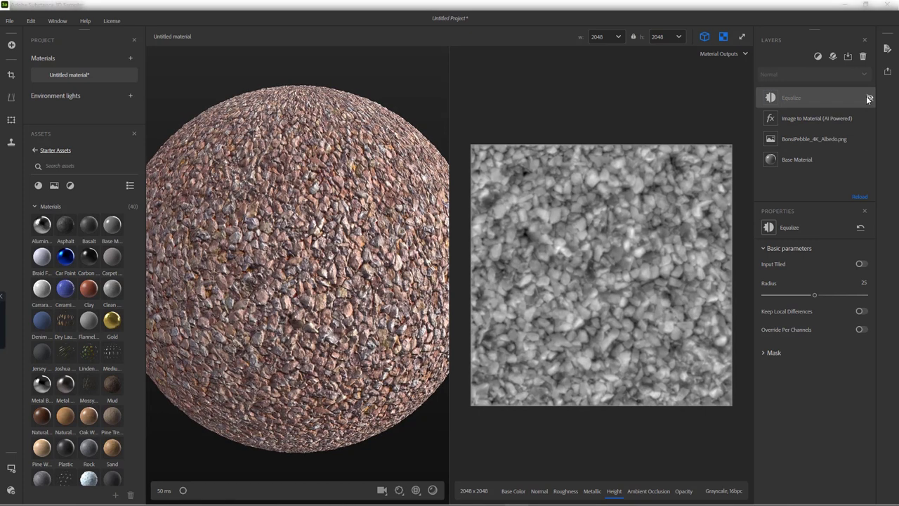
click(869, 99)
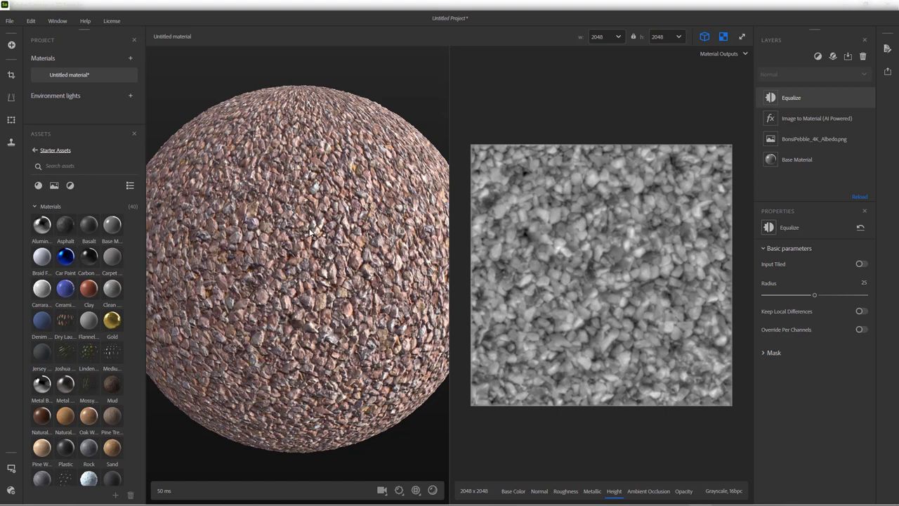
Add a Tiling filter layer by searching 'til' in the filter list.
click(818, 57)
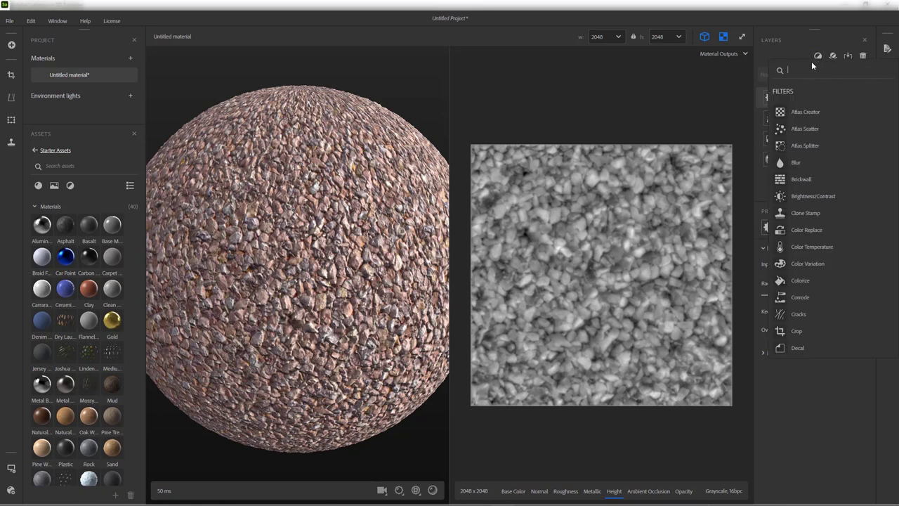
text(til)
key(Return)
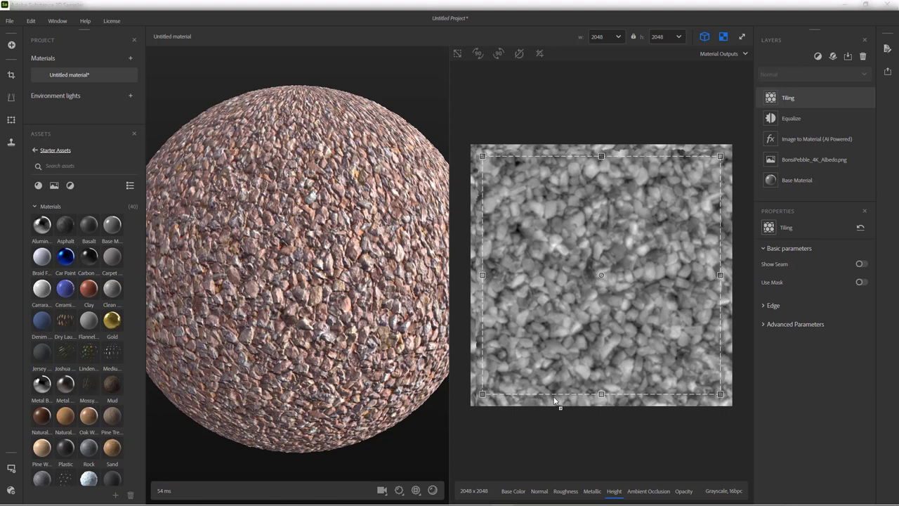
Show the Base Color map with Show Seam on and zoom to inspect the seams.
click(512, 491)
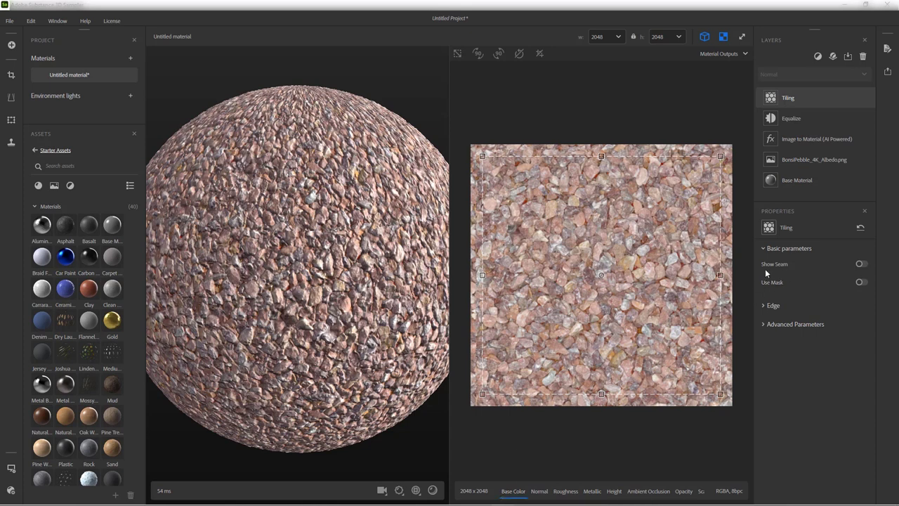
click(861, 265)
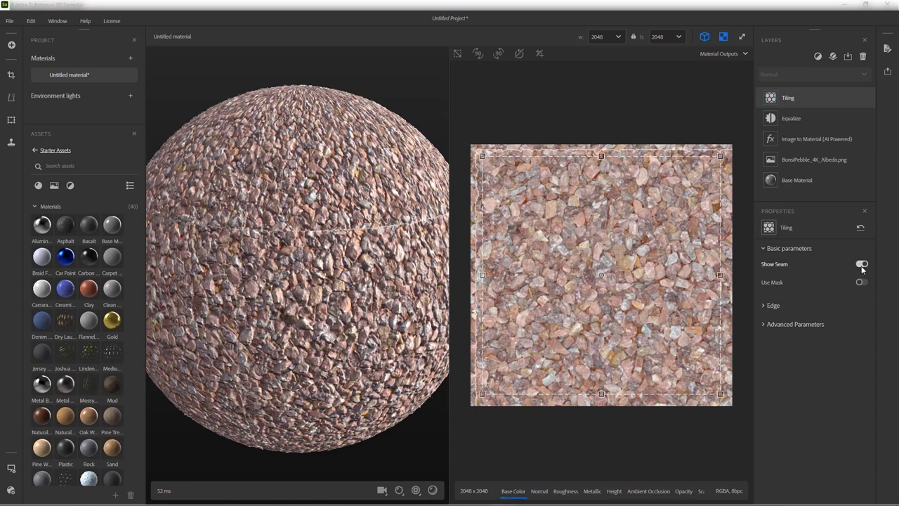
scroll(472, 184, up, 3)
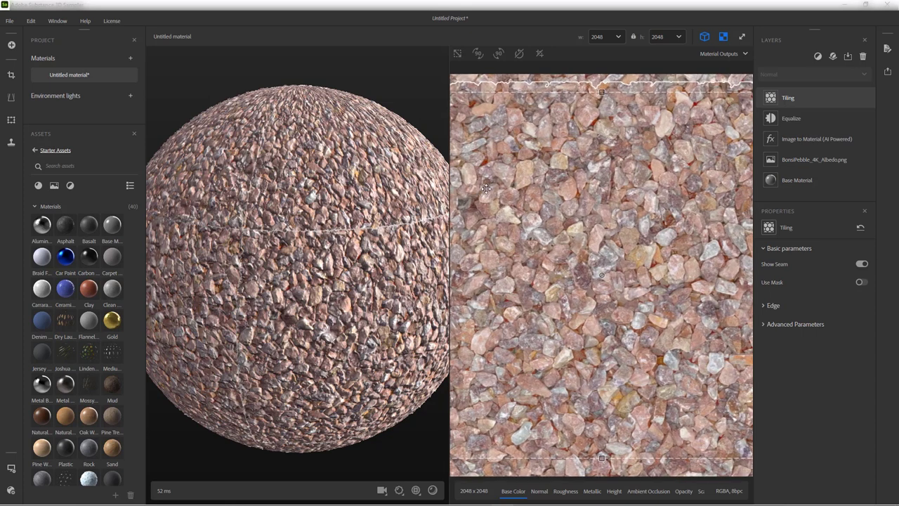
scroll(524, 186, down, 2)
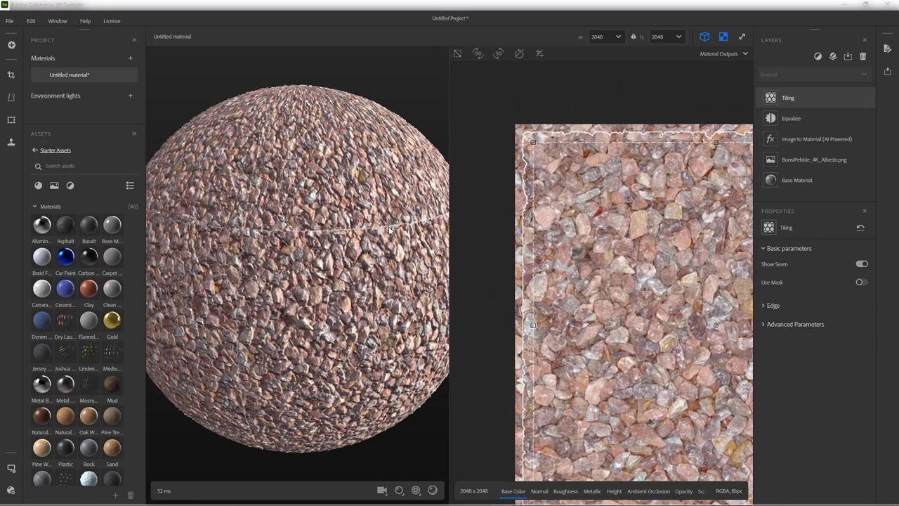
scroll(275, 239, up, 3)
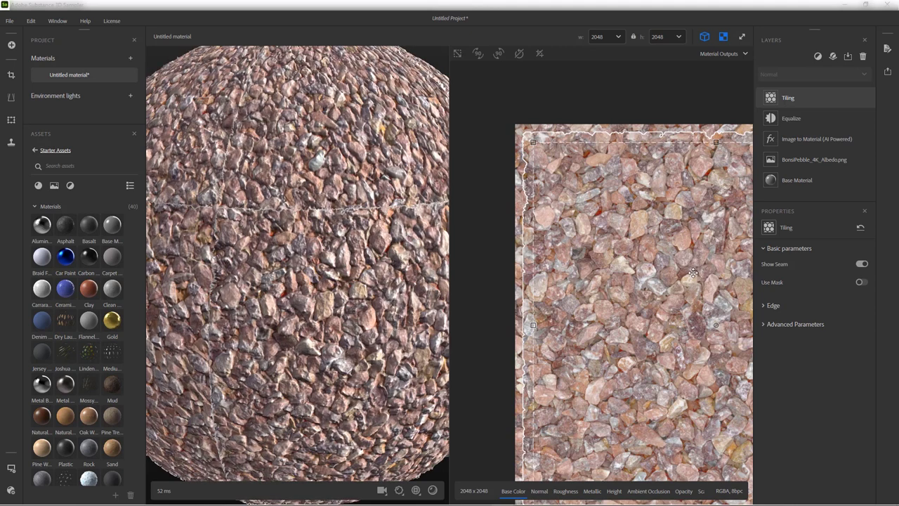
In the Tiling edge settings, set threshold to 0.27 and blur to 0.63.
click(764, 305)
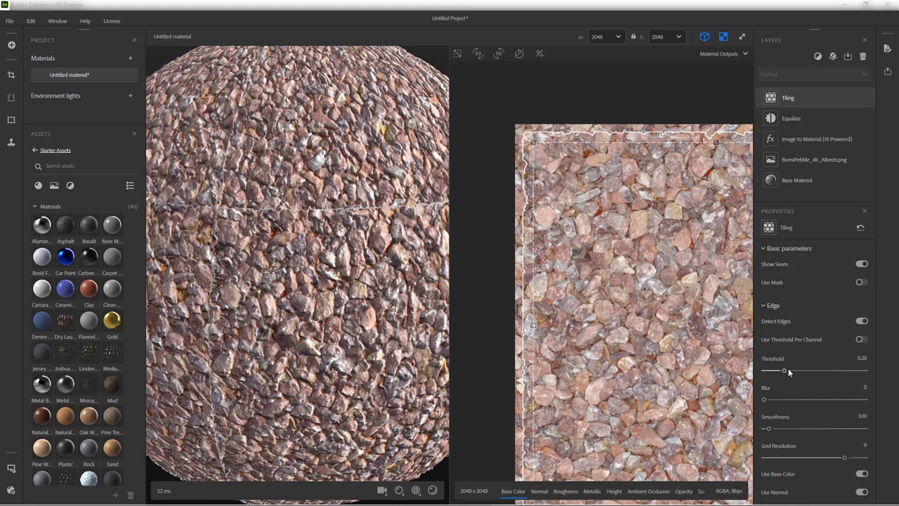
drag(787, 369, 792, 373)
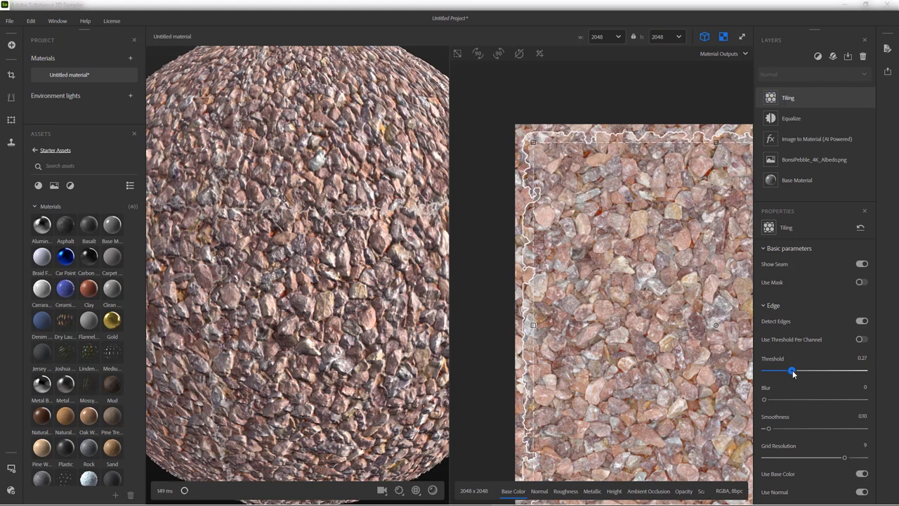
drag(767, 398, 828, 427)
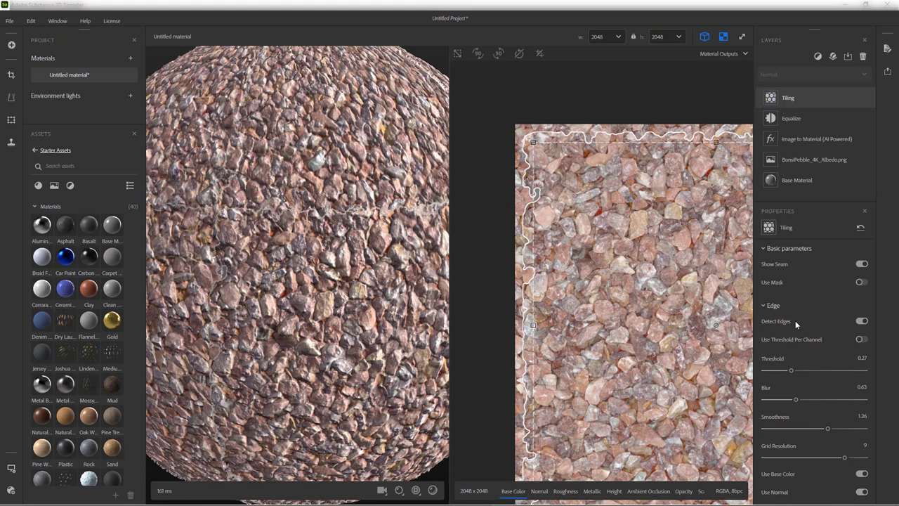
Toggle Show Seam to check the seam placement, leaving it off.
click(862, 265)
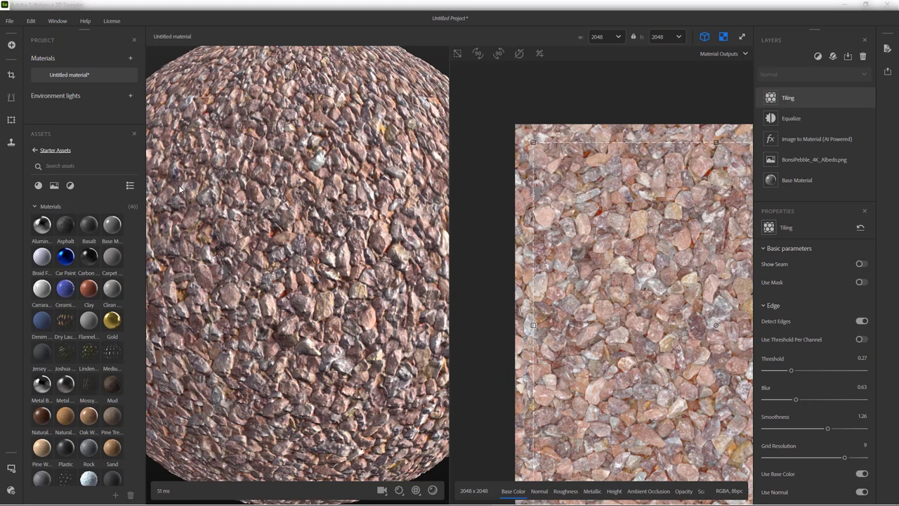
click(863, 264)
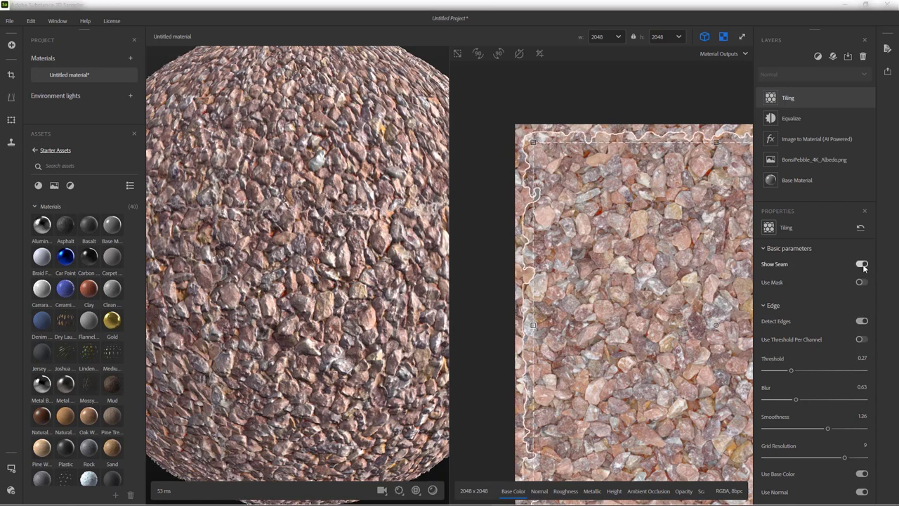
click(863, 264)
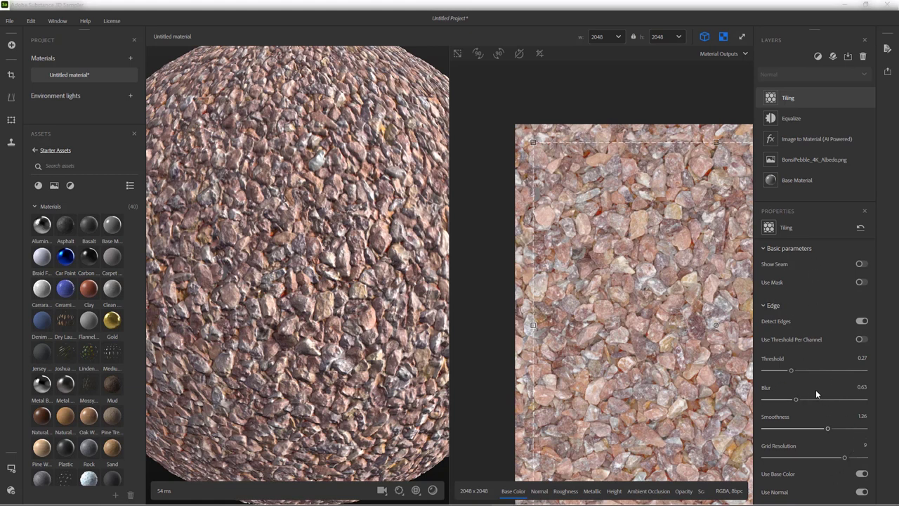
scroll(817, 394, down, 3)
scroll(821, 393, up, 3)
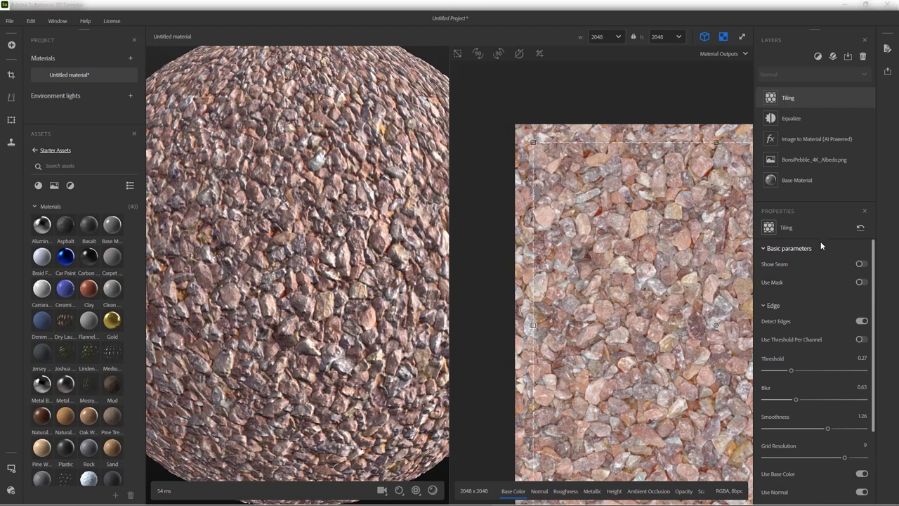
Disable the Tiling layer and add a Make It Tile filter via the 'make it' search.
click(869, 98)
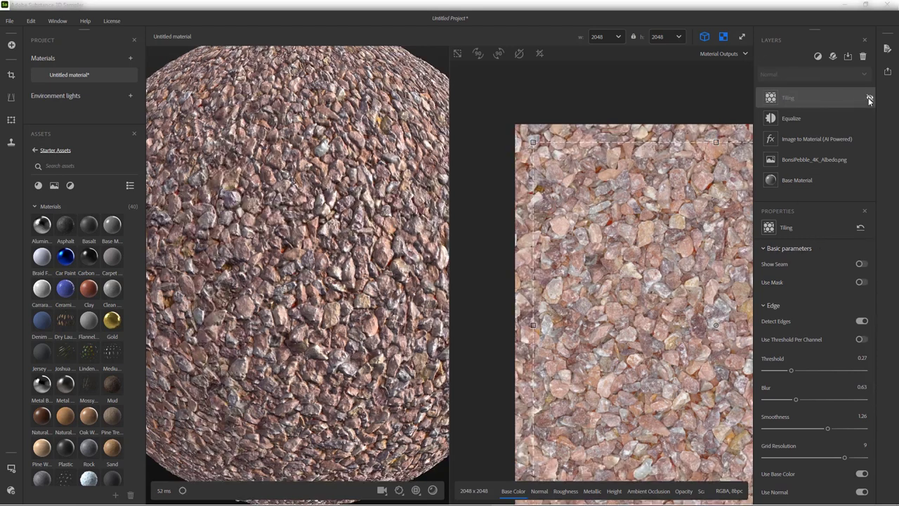
click(818, 56)
text(make it)
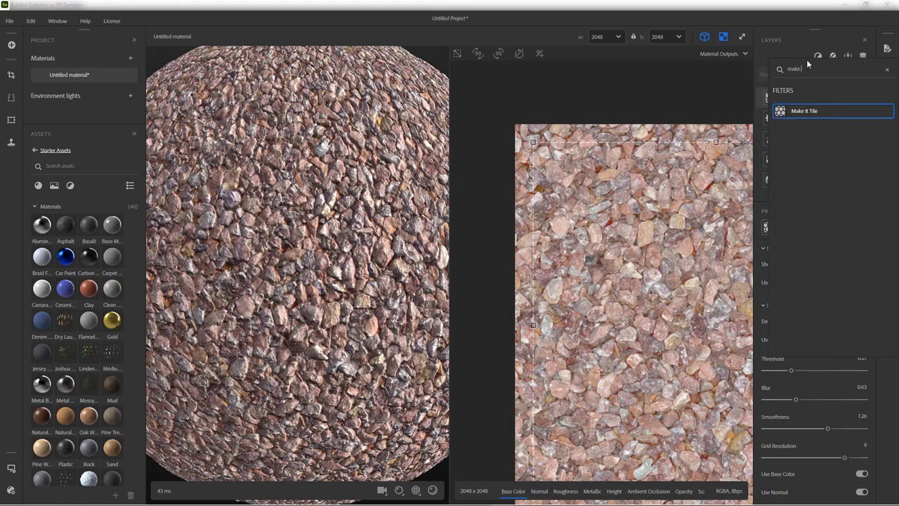
click(805, 110)
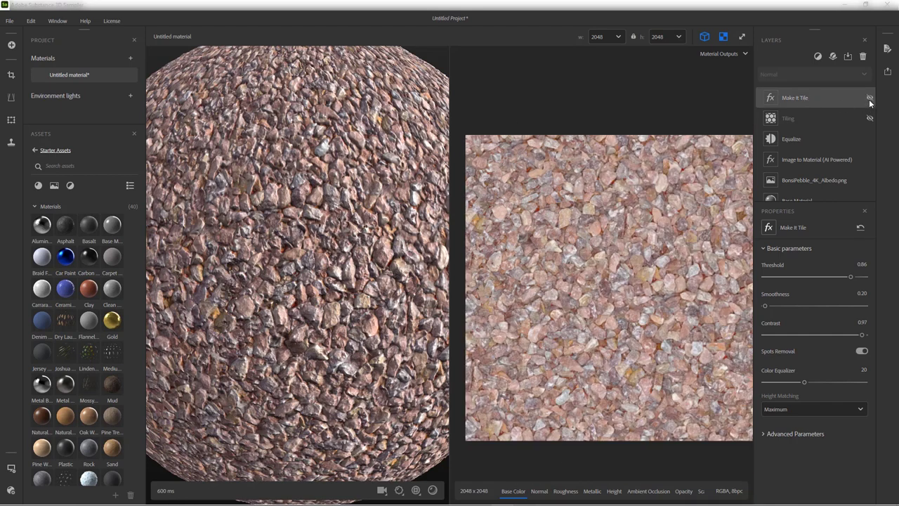
Compare with Make It Tile off and on, then raise Color Equalizer to about 26.18.
click(870, 98)
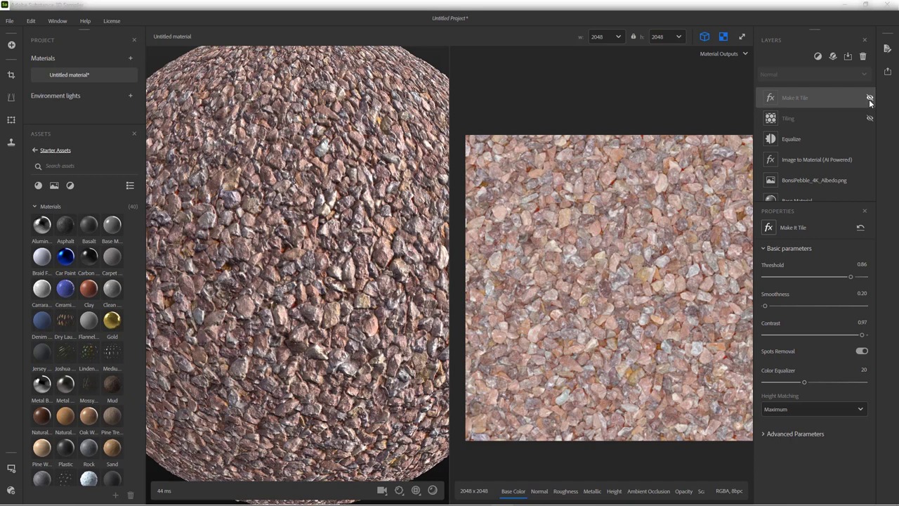
click(869, 100)
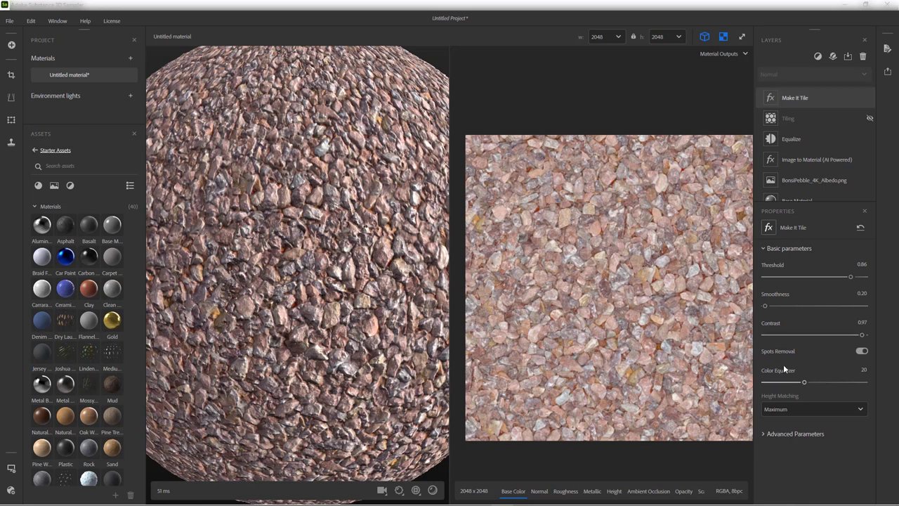
mouse_move(803, 381)
mouse_down()
mouse_move(815, 386)
mouse_move(794, 383)
mouse_move(817, 383)
mouse_up()
Zoom out the 3D view and select the disabled Tiling layer to show its settings.
scroll(265, 257, down, 5)
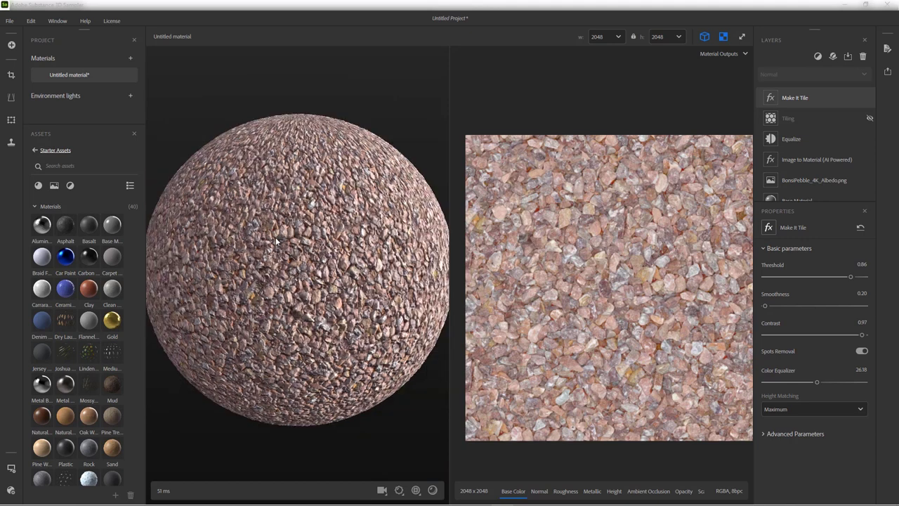
click(857, 117)
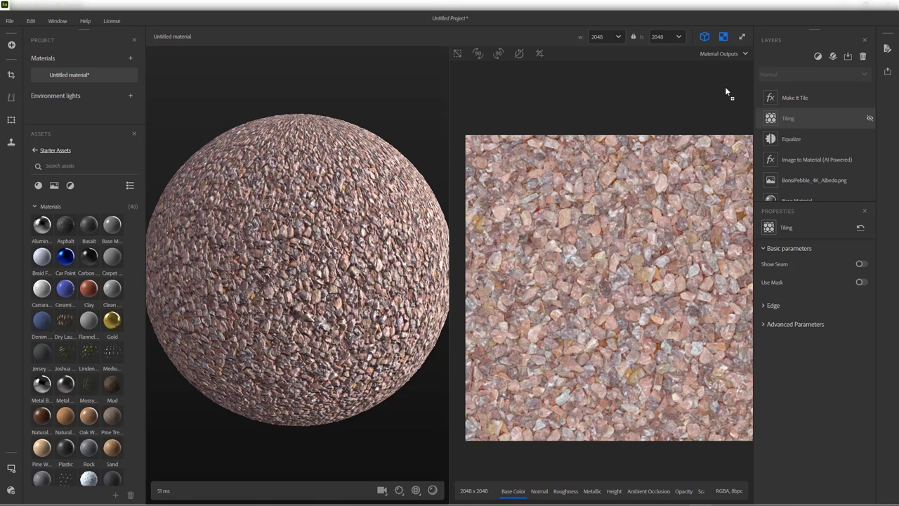
Add a Vibrance filter from the 'vibr' search and set its vibrance to 0.44.
click(818, 55)
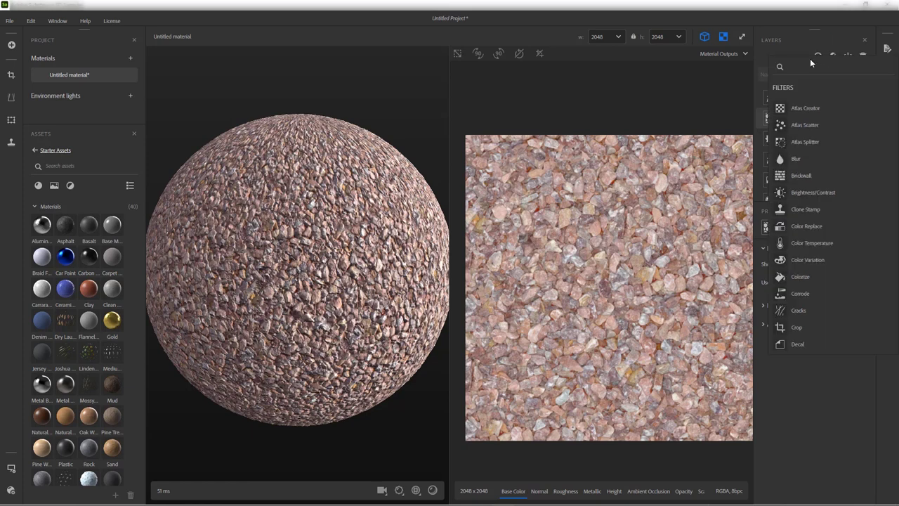
text(vibr)
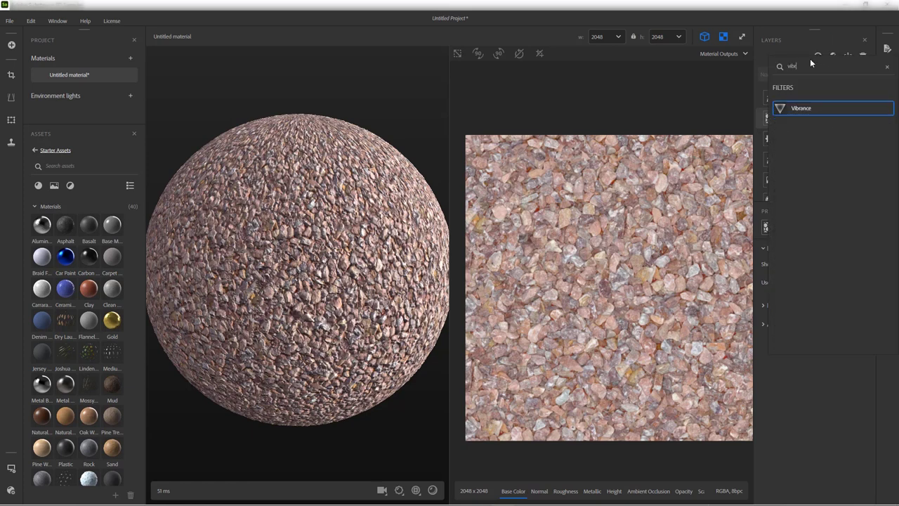
key(Return)
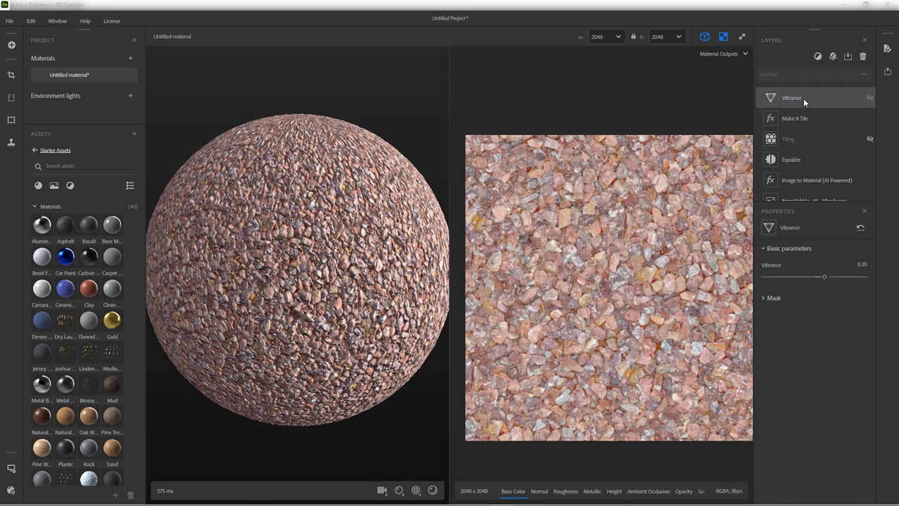
mouse_move(825, 277)
mouse_down()
mouse_move(882, 282)
mouse_move(837, 276)
mouse_up()
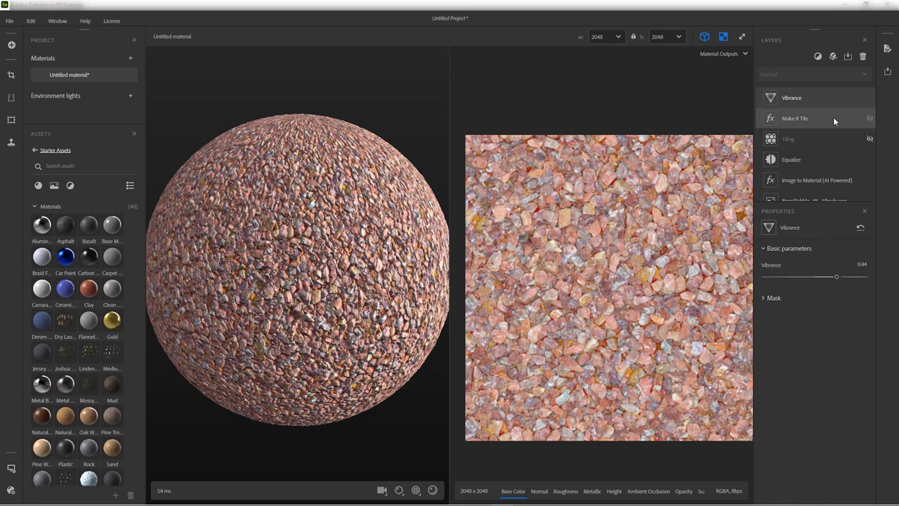
mouse_move(866, 104)
click(817, 56)
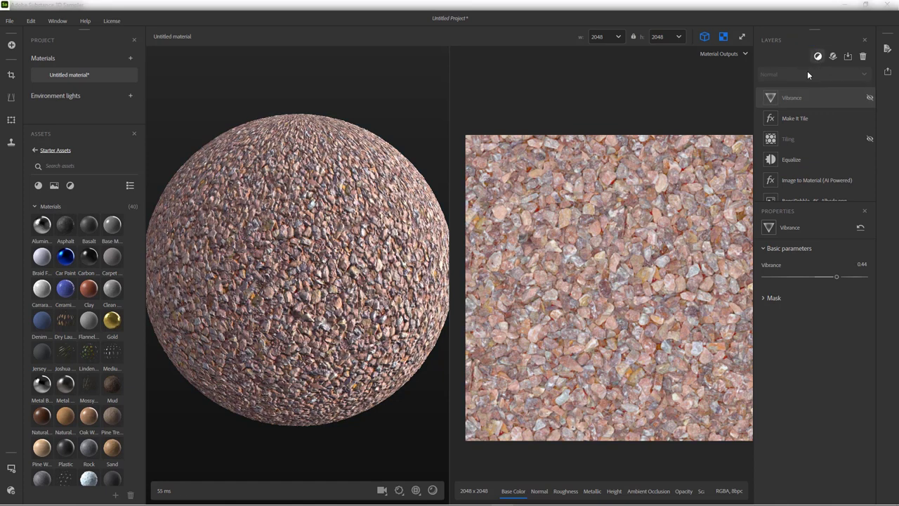
Add a Colorize filter at 0.17 intensity with a softer light-red #ff4c4c tint.
text(colo)
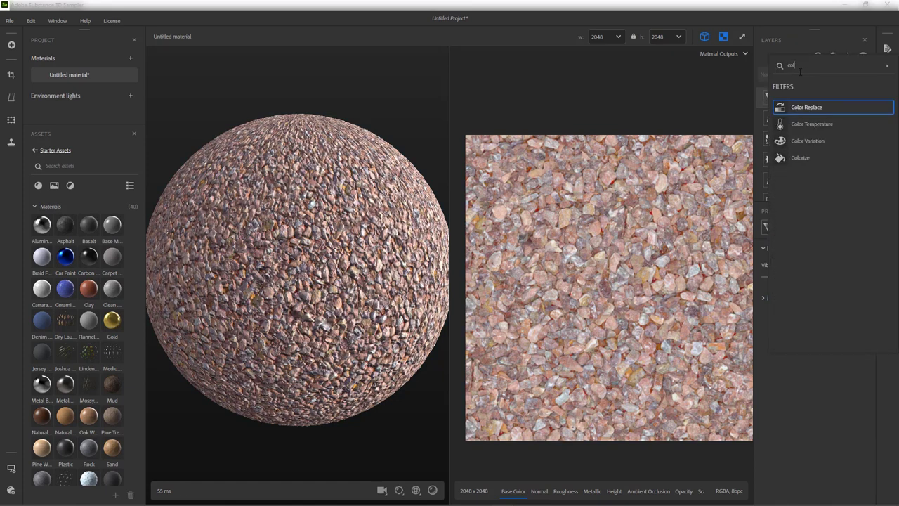
click(797, 160)
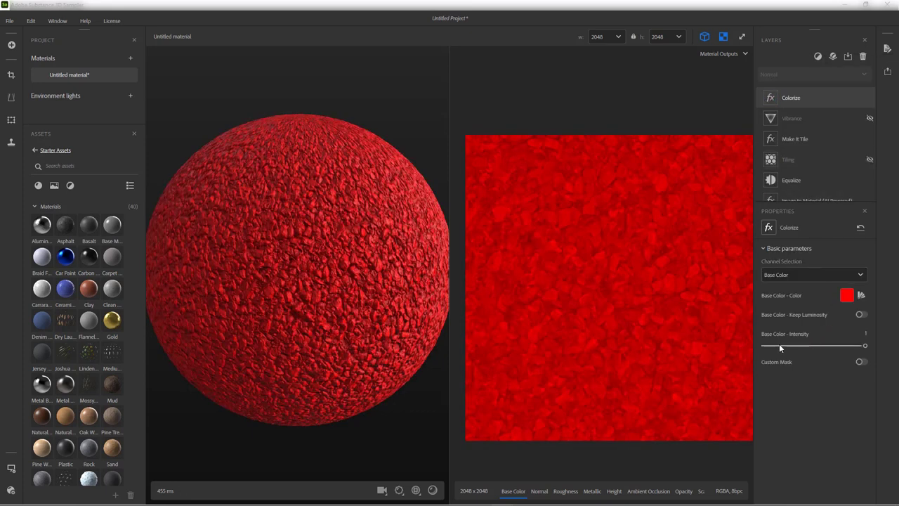
click(780, 346)
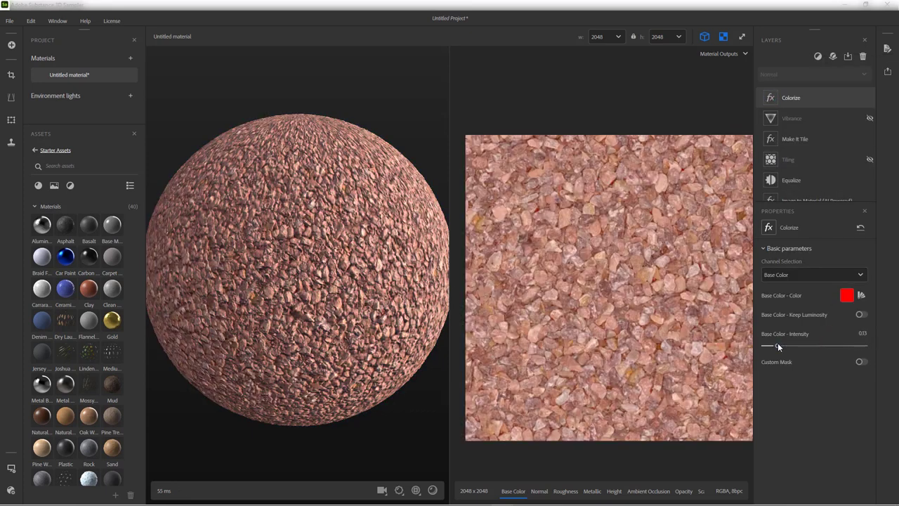
click(846, 295)
click(547, 198)
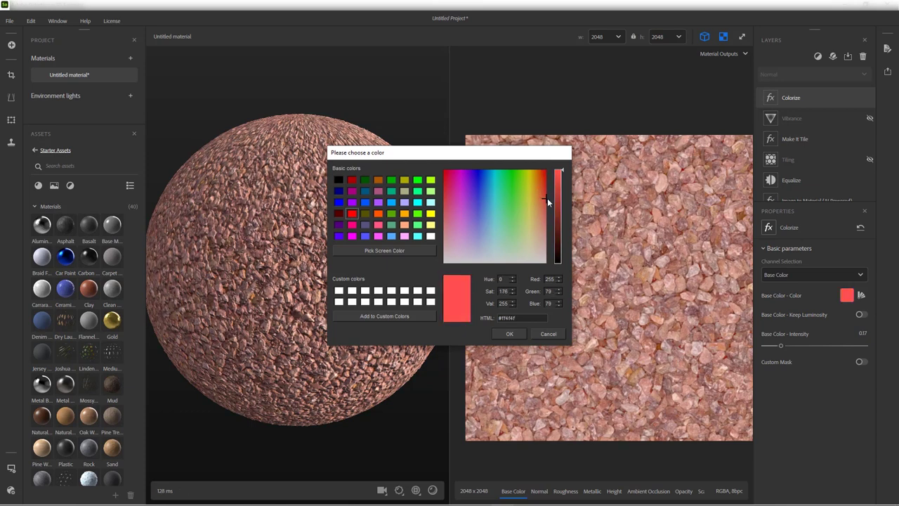
click(509, 333)
Hide Colorize, turn Vibrance back on, and set vibrance to 0.39.
click(870, 98)
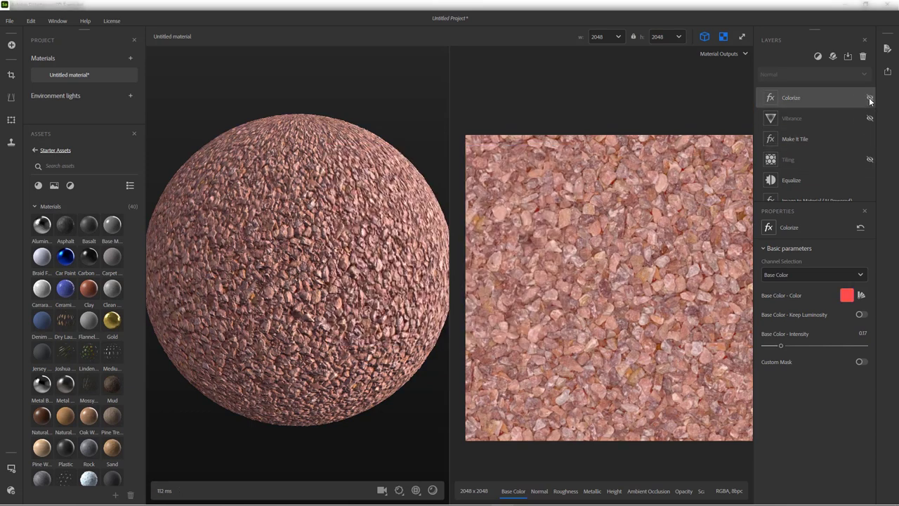
click(869, 118)
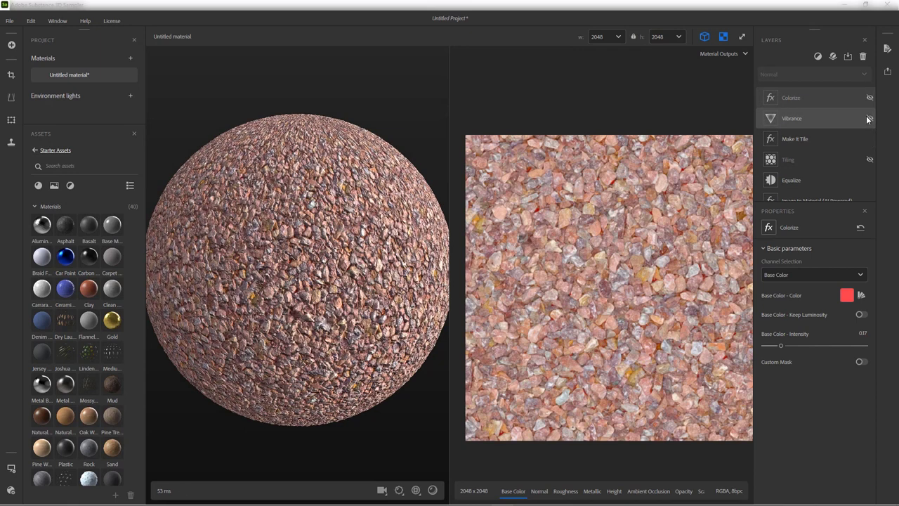
click(817, 120)
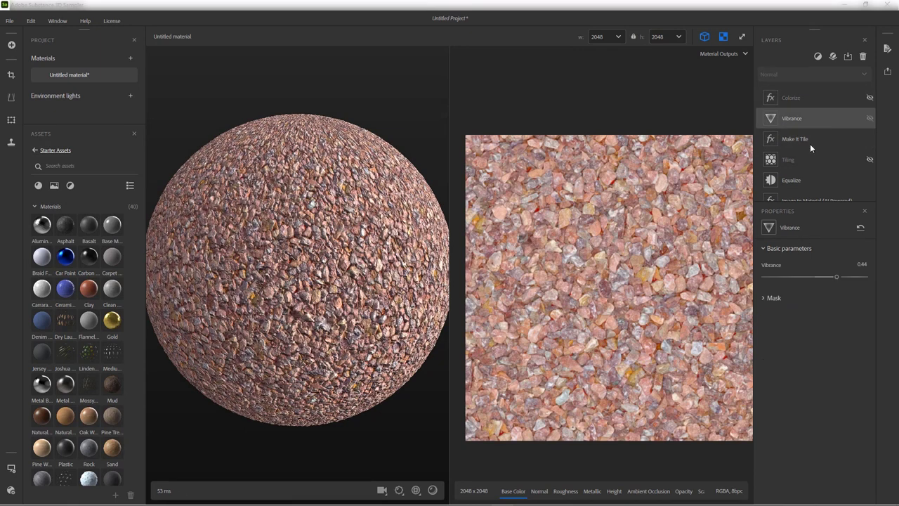
click(847, 278)
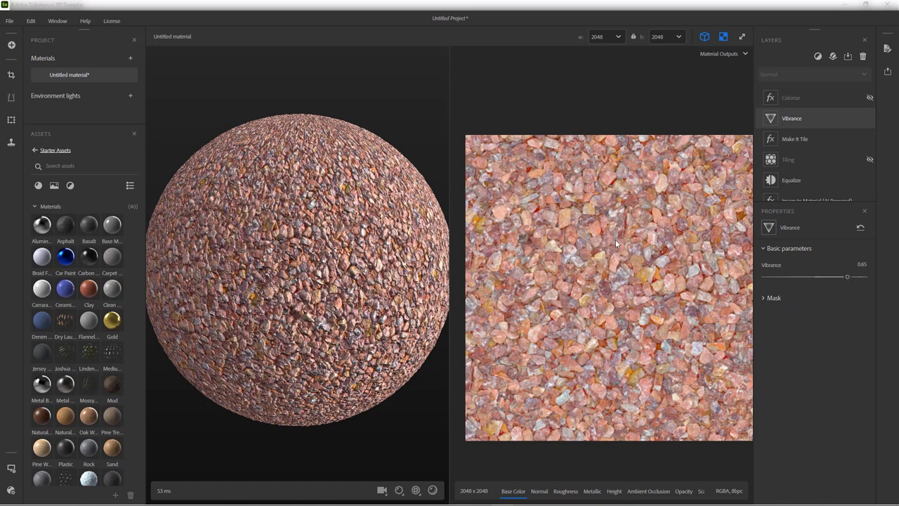
click(835, 277)
Re-enable the Colorize layer and drop its Base Color intensity to 0.03.
click(870, 98)
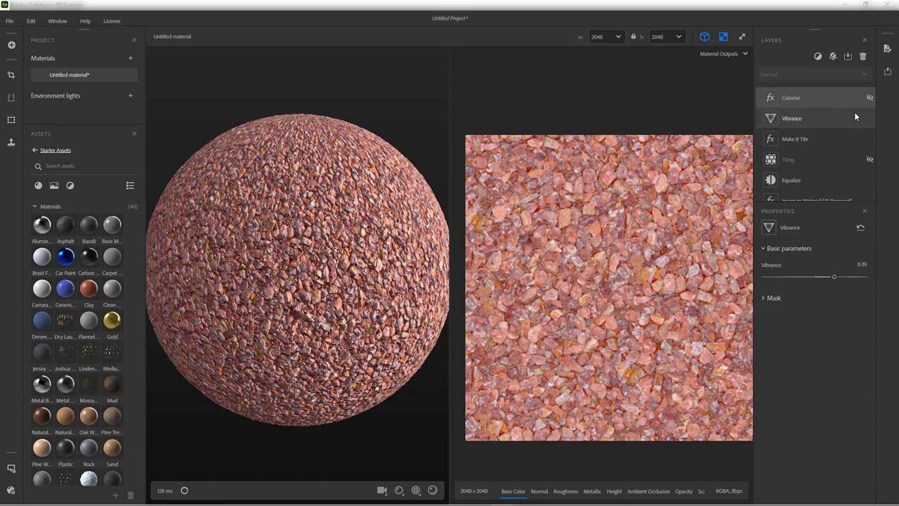
click(814, 97)
drag(772, 347, 766, 345)
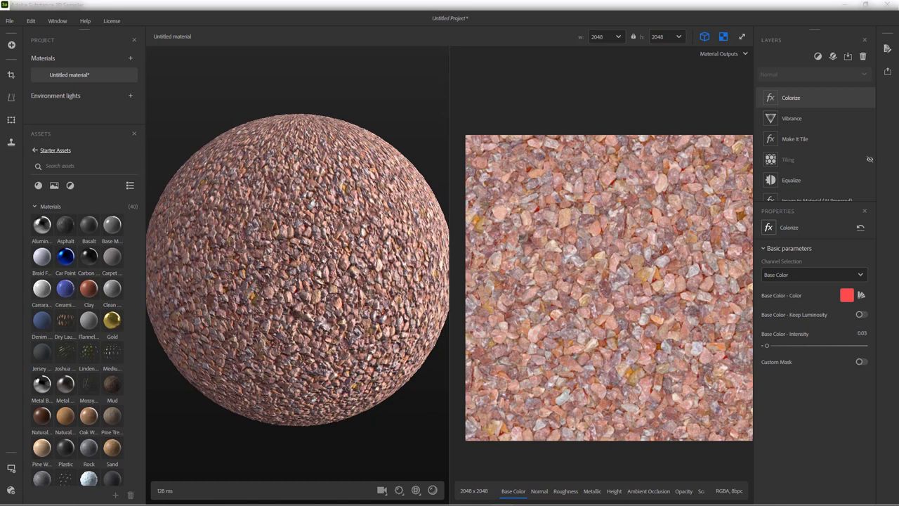
Add a Water filter from the 'water' search and lower Water Level to 0.29.
click(816, 57)
text(water)
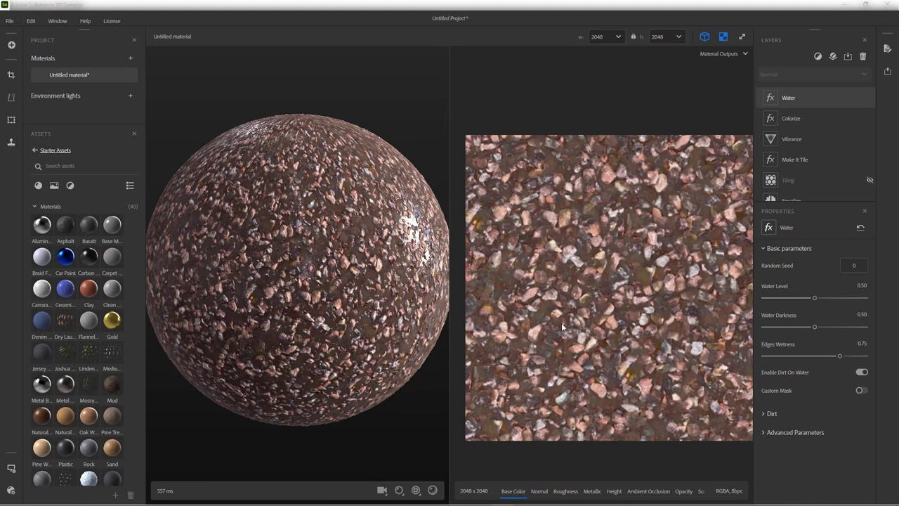
drag(814, 298, 794, 300)
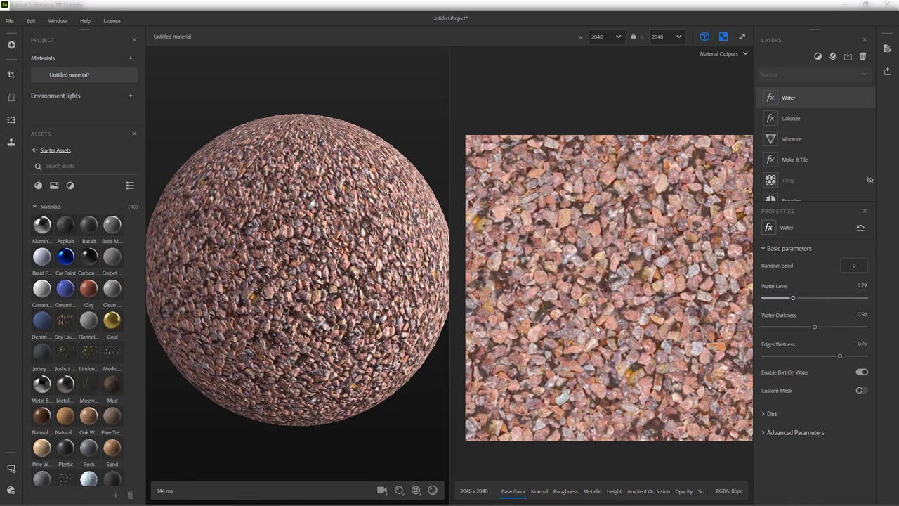
Raise the Water filter's Water Level slightly, to about 0.35.
scroll(314, 266, up, 5)
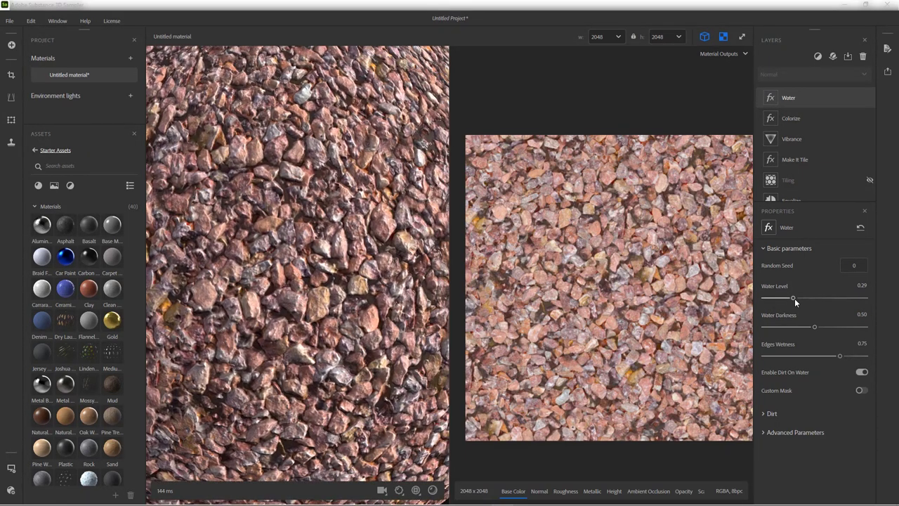
drag(794, 298, 802, 299)
scroll(288, 267, down, 3)
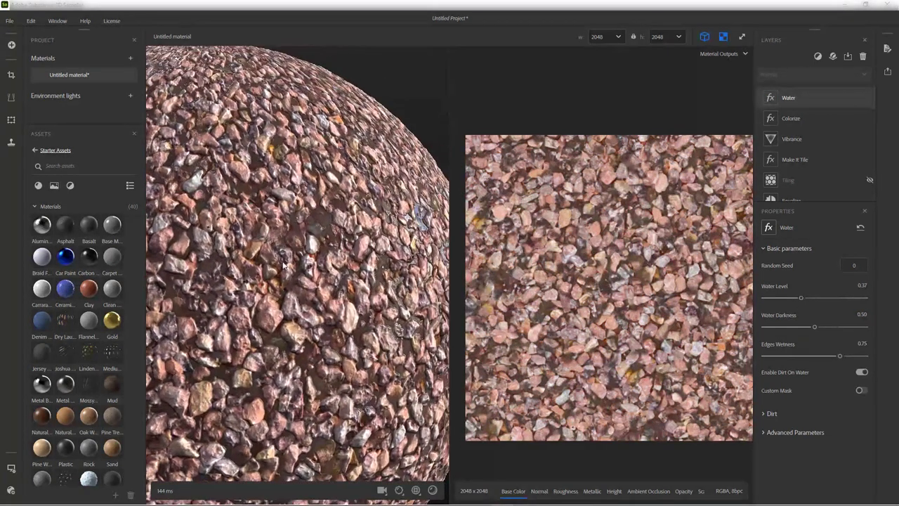
scroll(242, 288, up, 3)
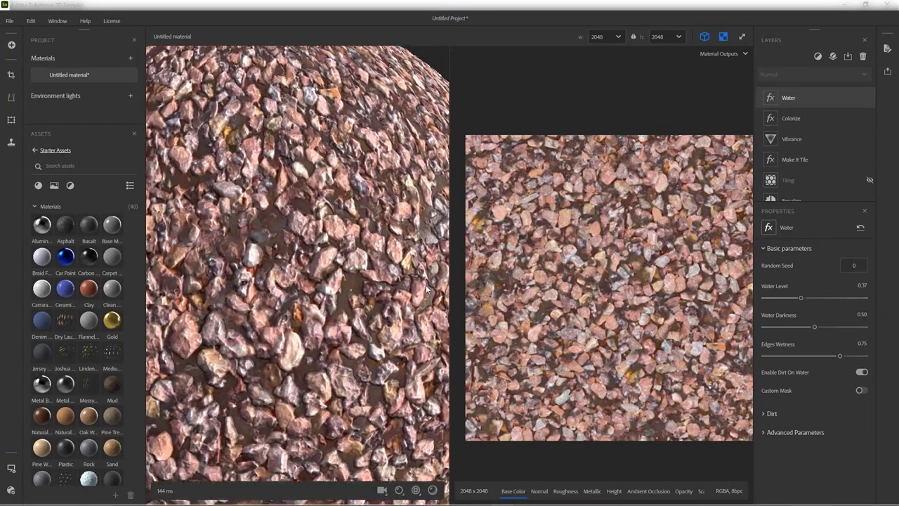
scroll(427, 288, up, 5)
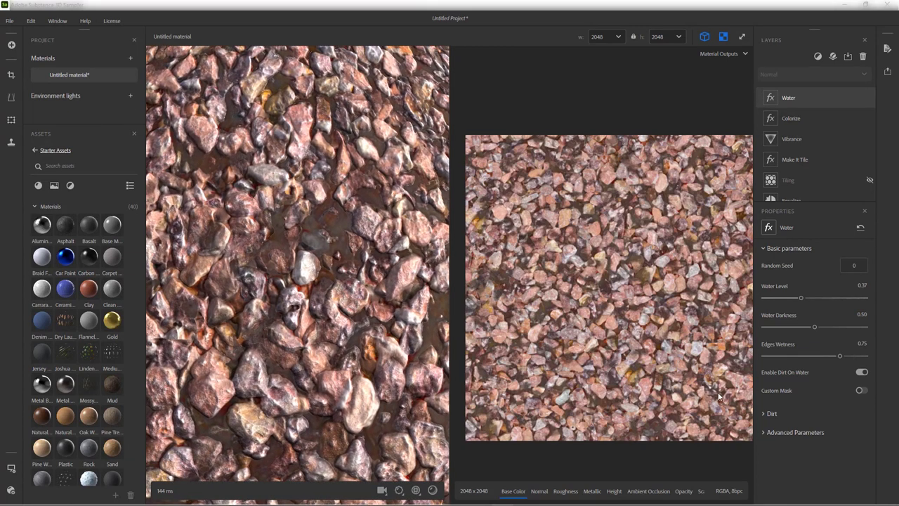
Set Edges Wetness to 0.90 and Water Darkness to 0.52, and enable Dirt On Water.
click(854, 356)
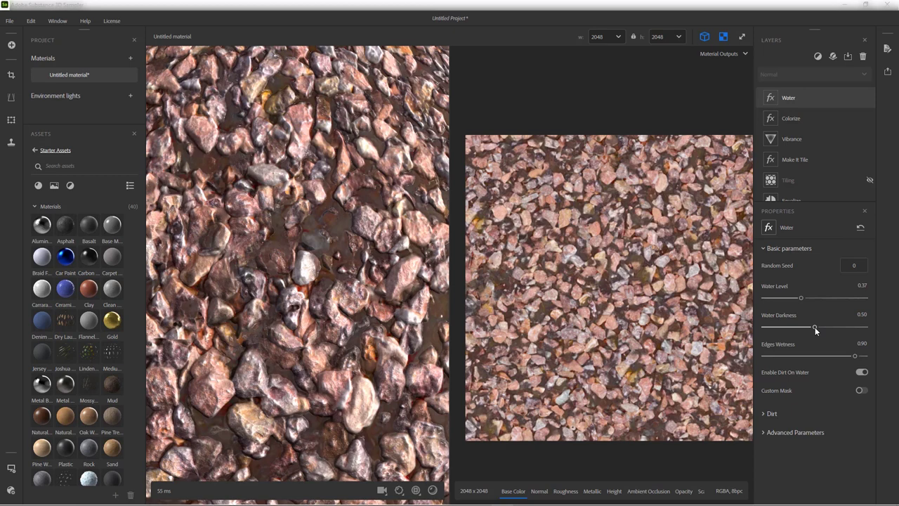
mouse_move(815, 326)
mouse_down()
mouse_move(788, 326)
mouse_move(817, 330)
mouse_up()
click(861, 375)
scroll(432, 355, up, 5)
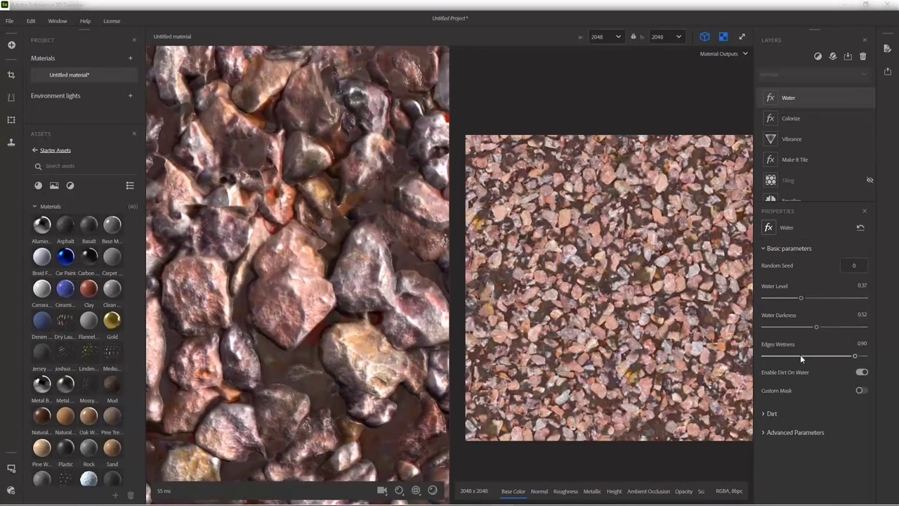
click(861, 372)
click(861, 372)
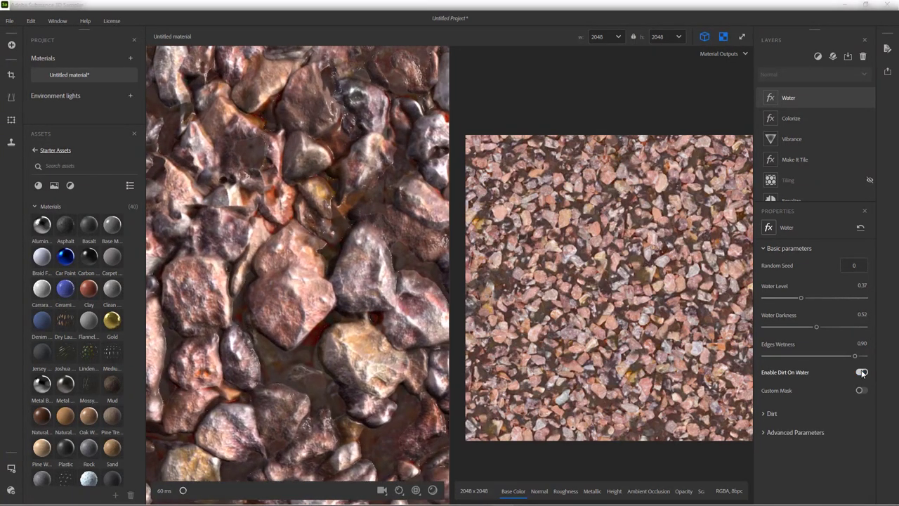
click(861, 372)
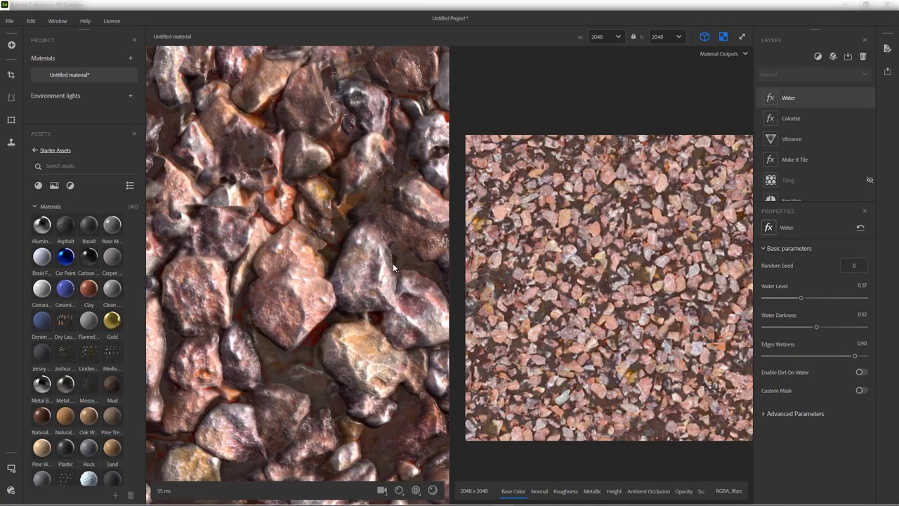
click(861, 372)
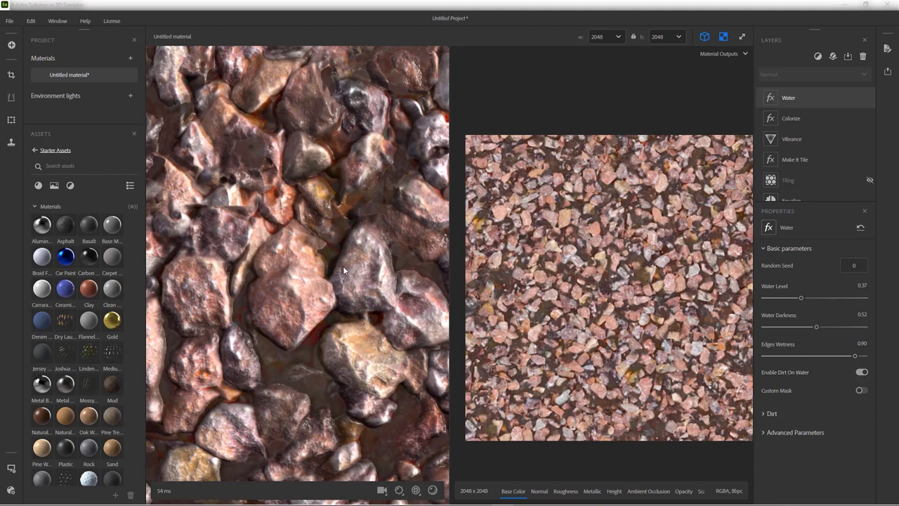
scroll(275, 314, down, 5)
scroll(276, 314, down, 6)
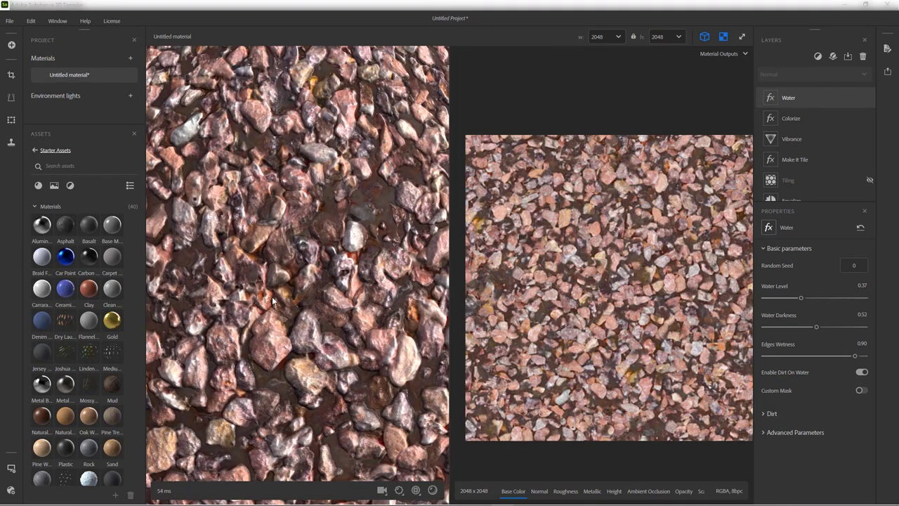
scroll(188, 318, down, 4)
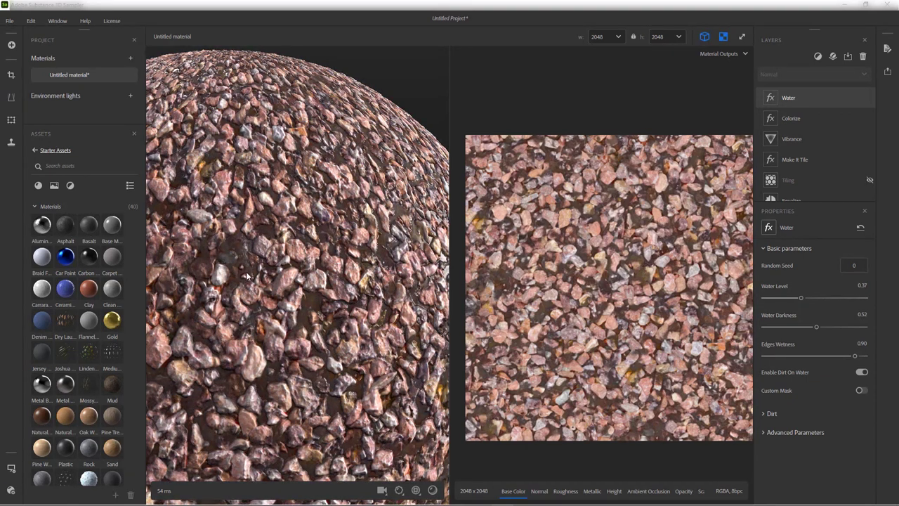
click(766, 413)
scroll(773, 422, down, 2)
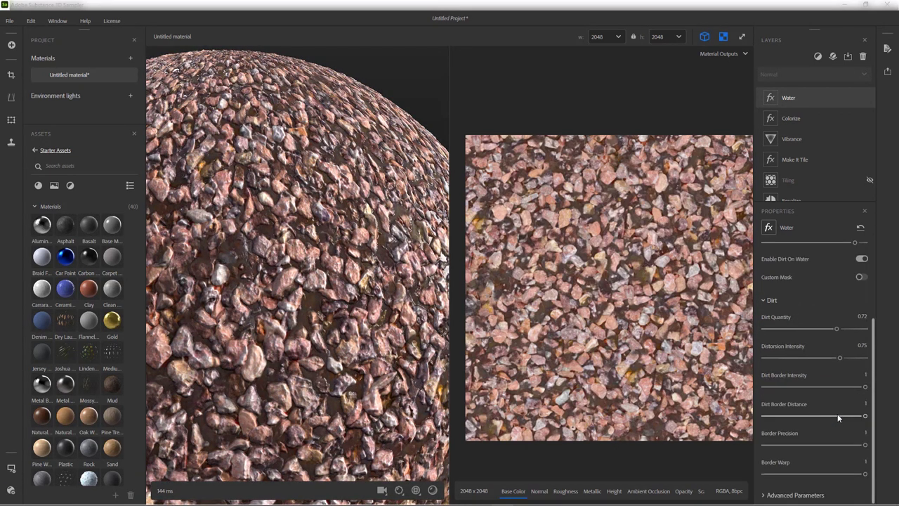
click(794, 496)
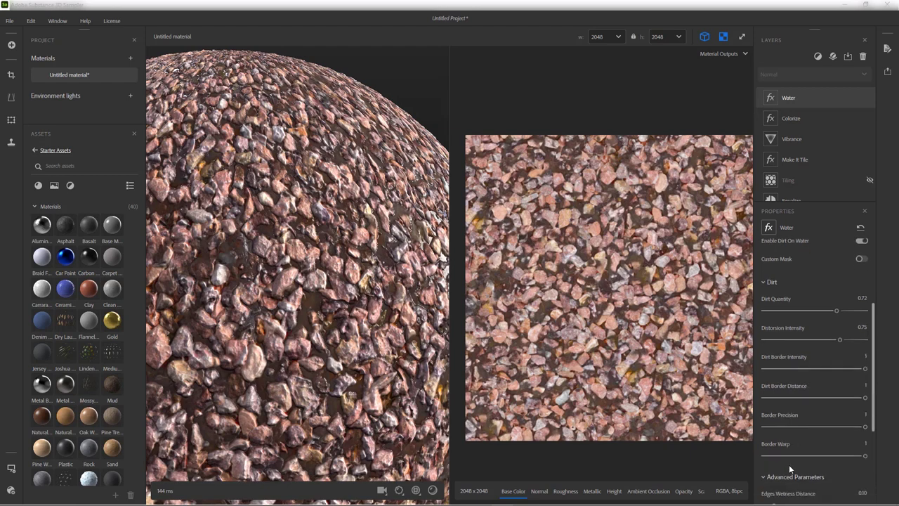
scroll(790, 469, down, 3)
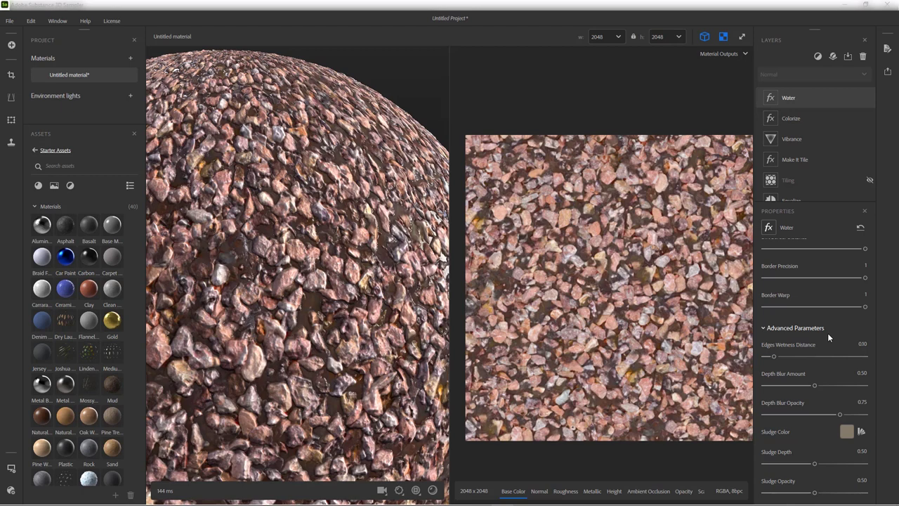
scroll(800, 329, up, 5)
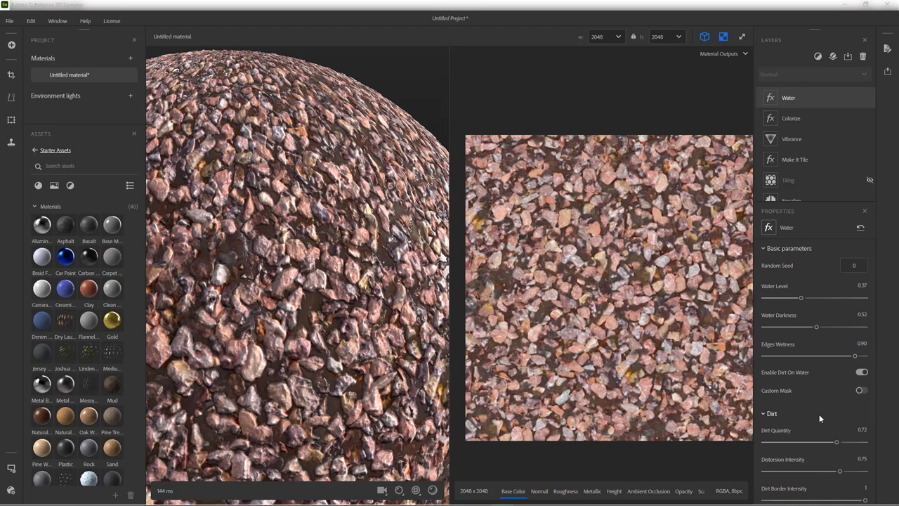
drag(318, 297, 422, 295)
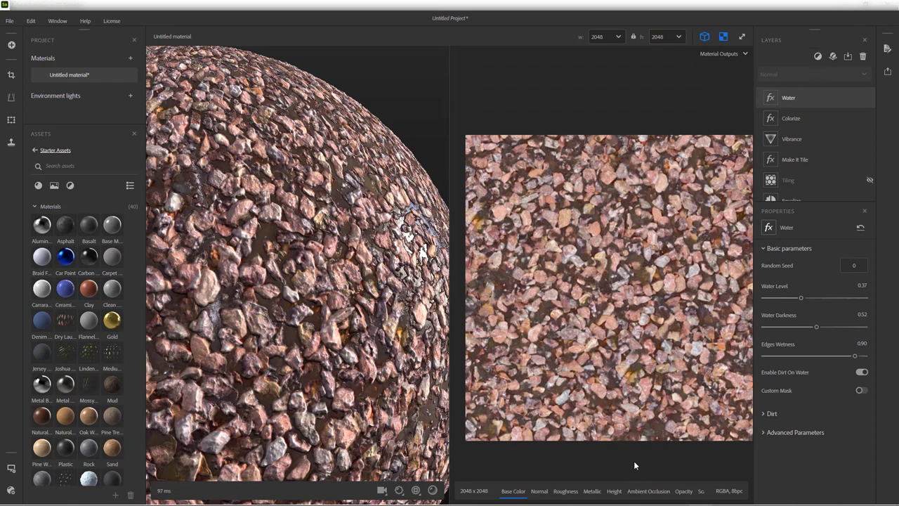
click(648, 491)
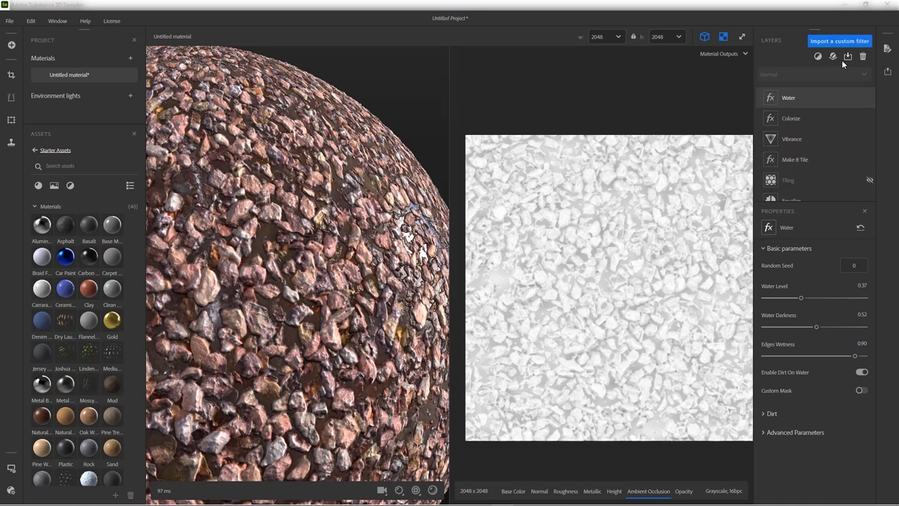
click(612, 492)
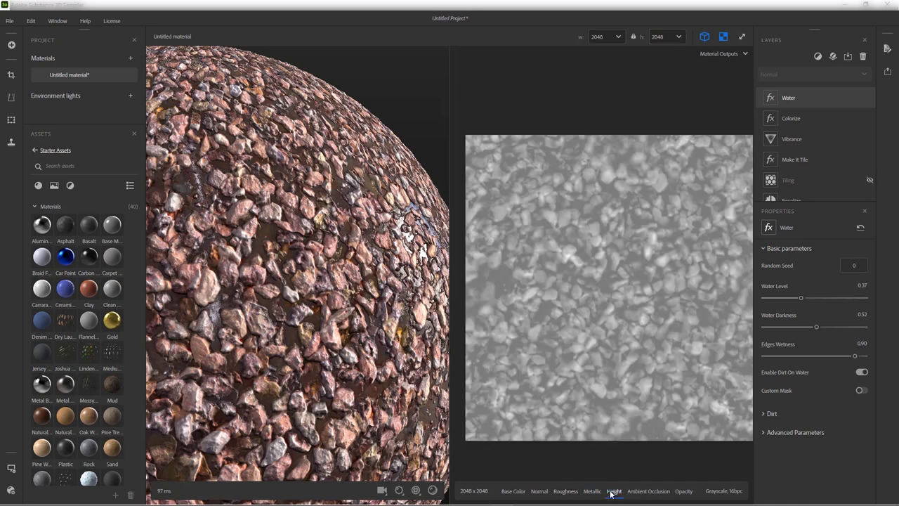
click(649, 492)
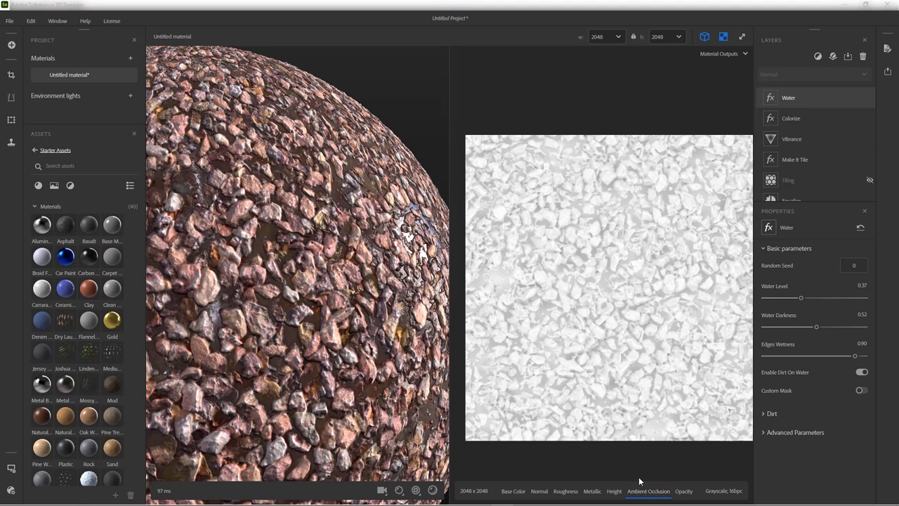
click(514, 491)
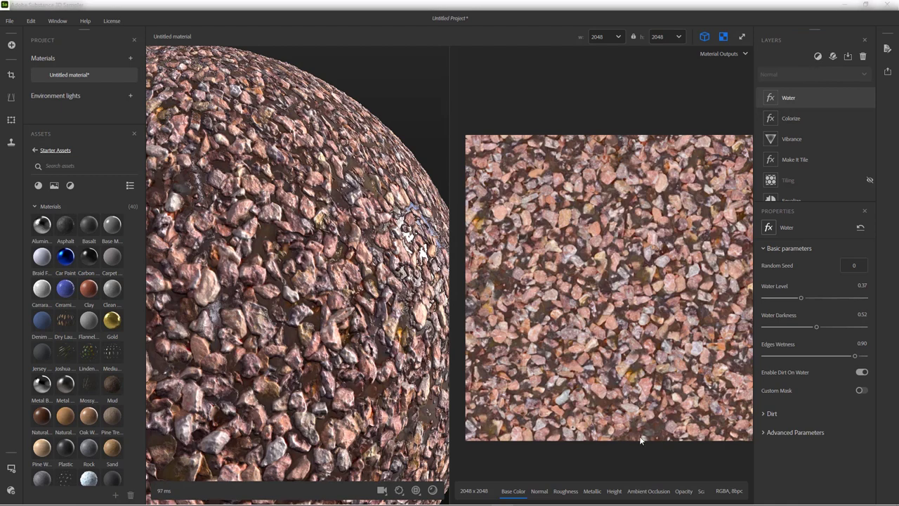
click(635, 491)
click(613, 491)
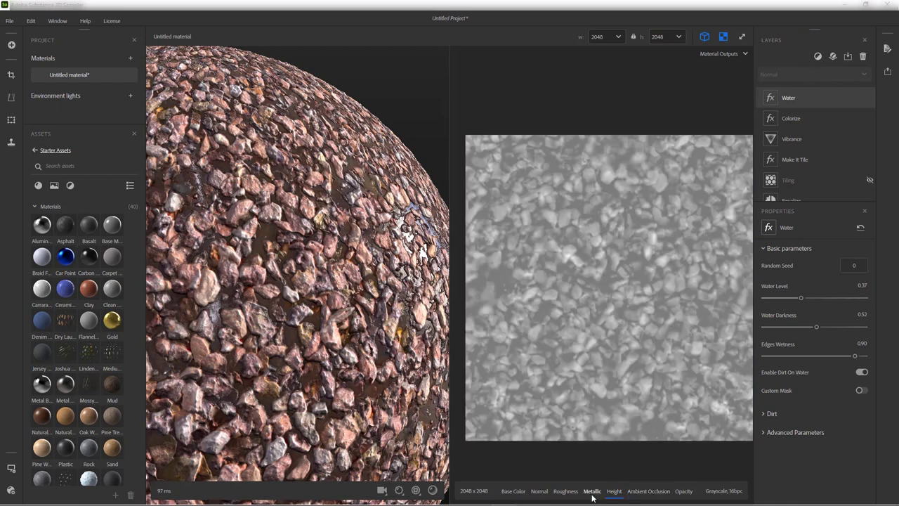
click(639, 491)
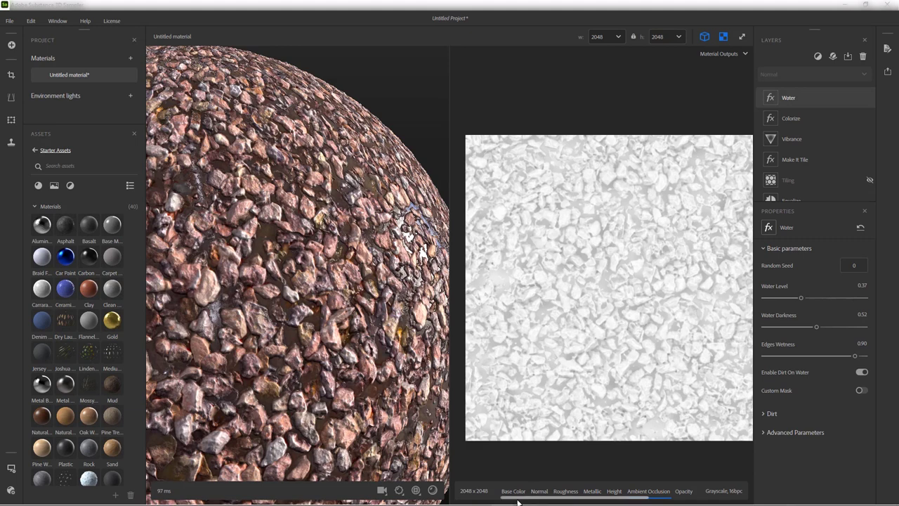
click(512, 495)
click(639, 491)
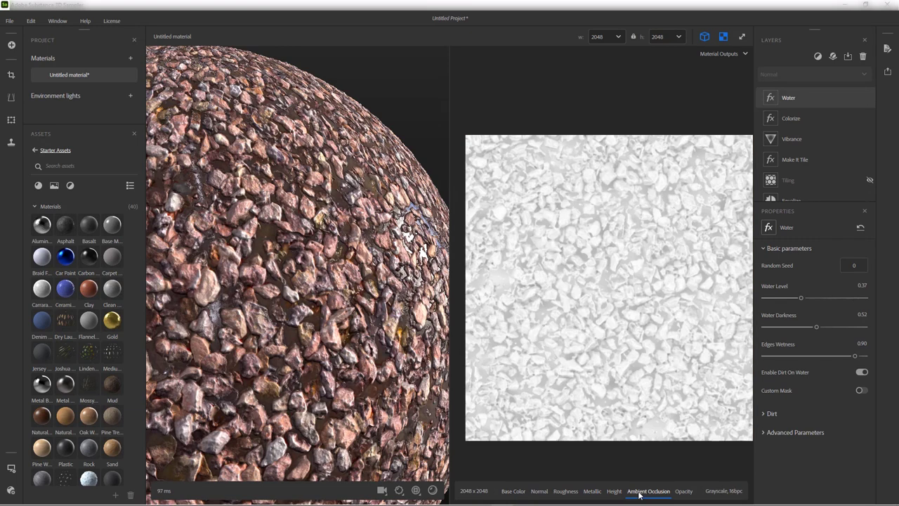
click(511, 493)
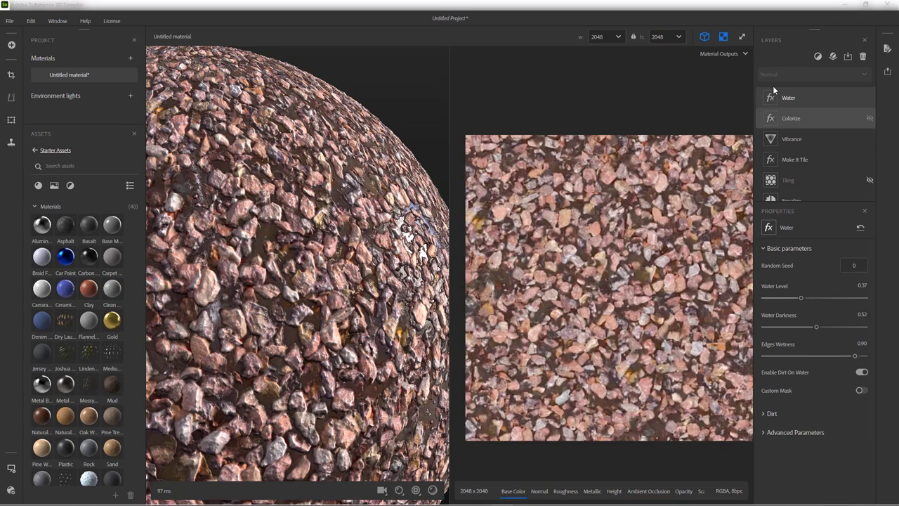
Add a Height to AO filter, view the AO map, and set intensity to 0.42.
click(817, 57)
text(heigh)
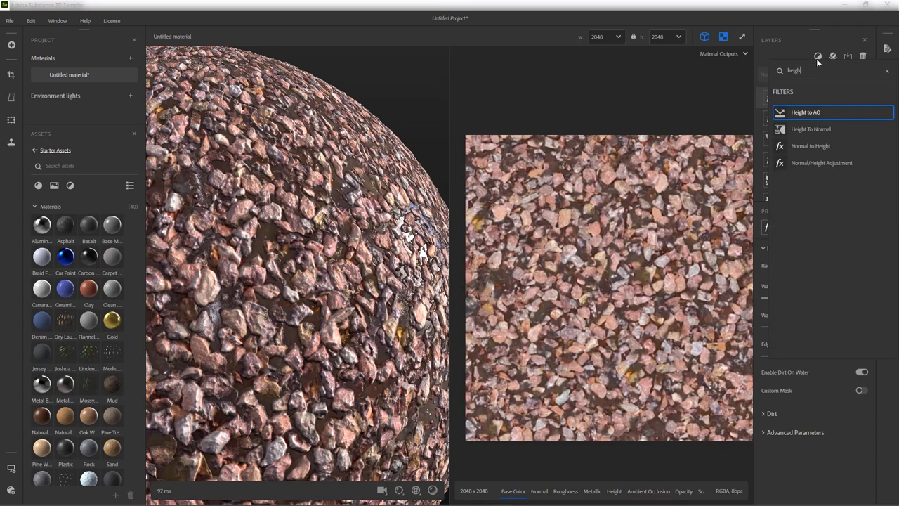
click(806, 115)
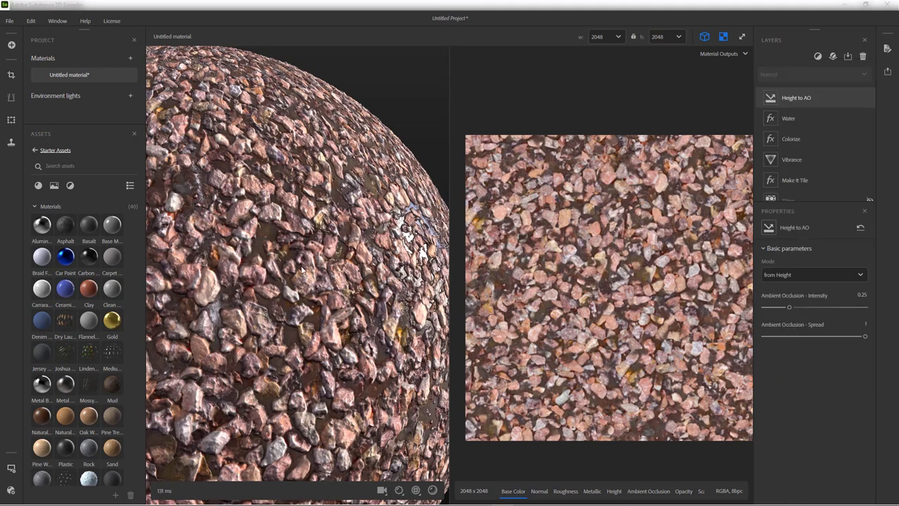
mouse_move(310, 261)
mouse_down()
mouse_move(255, 265)
mouse_move(317, 272)
mouse_up()
click(648, 490)
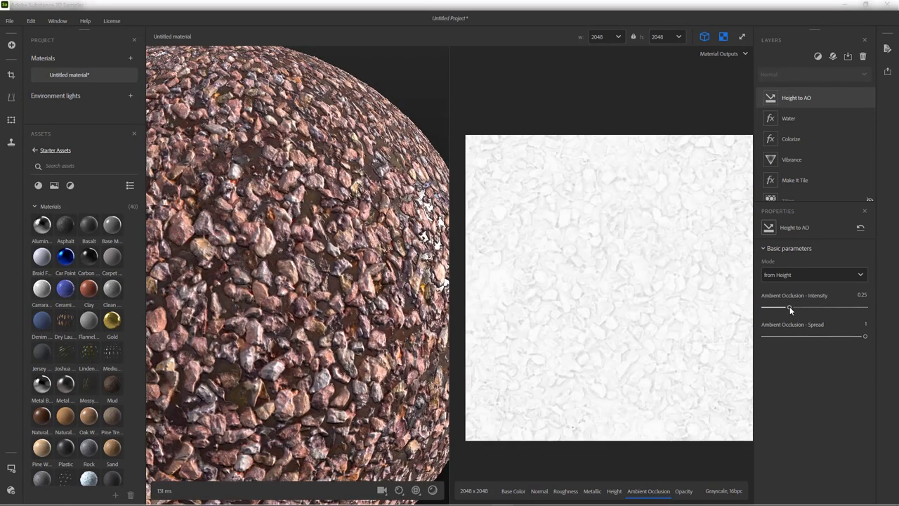
mouse_move(790, 307)
mouse_down()
mouse_move(812, 307)
mouse_move(789, 307)
mouse_move(804, 307)
mouse_up()
Try AO mode 'from Normal', revert to 'from Height', and set intensity to 0.38.
click(793, 279)
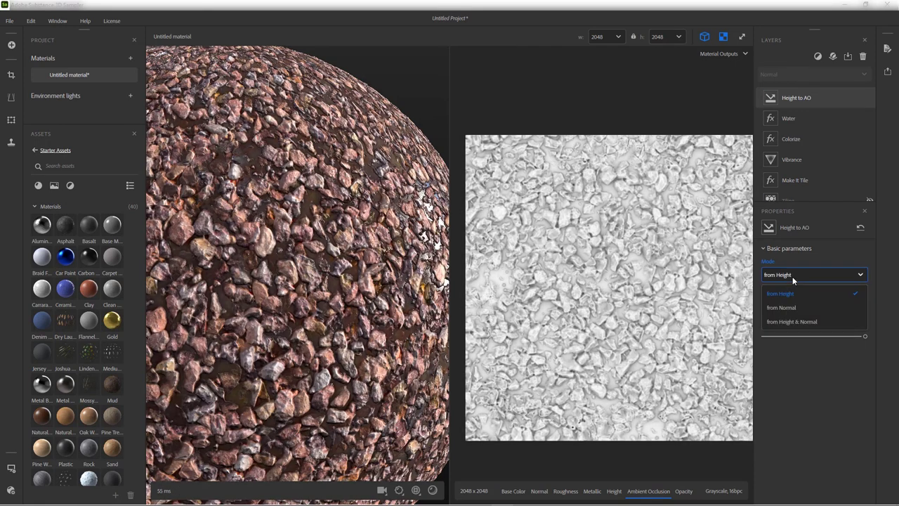
click(799, 309)
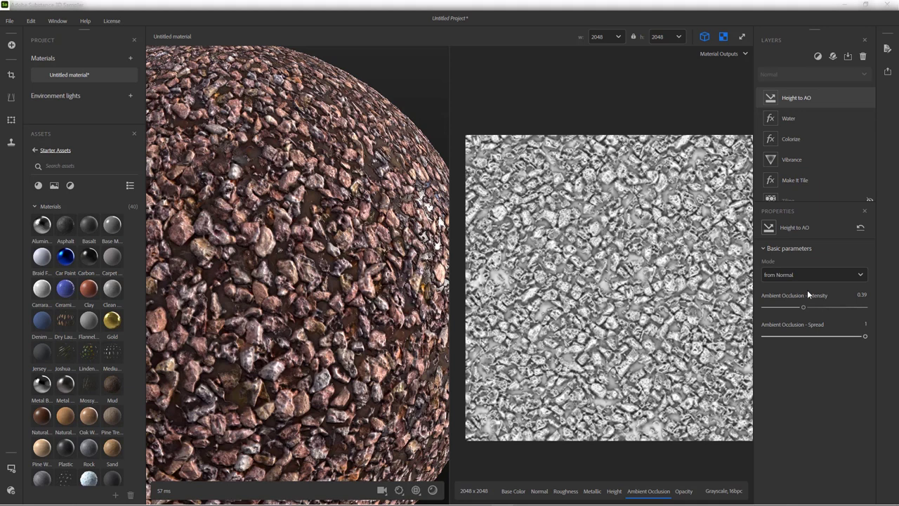
click(792, 276)
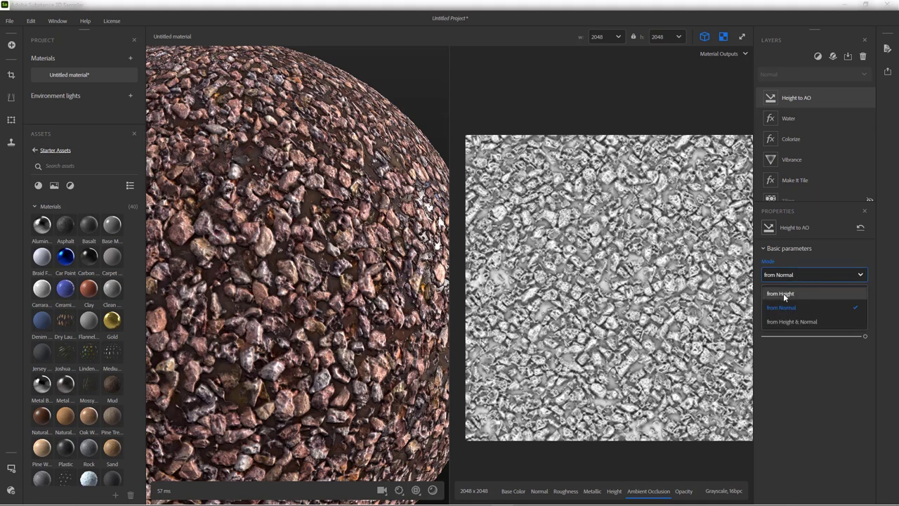
click(783, 293)
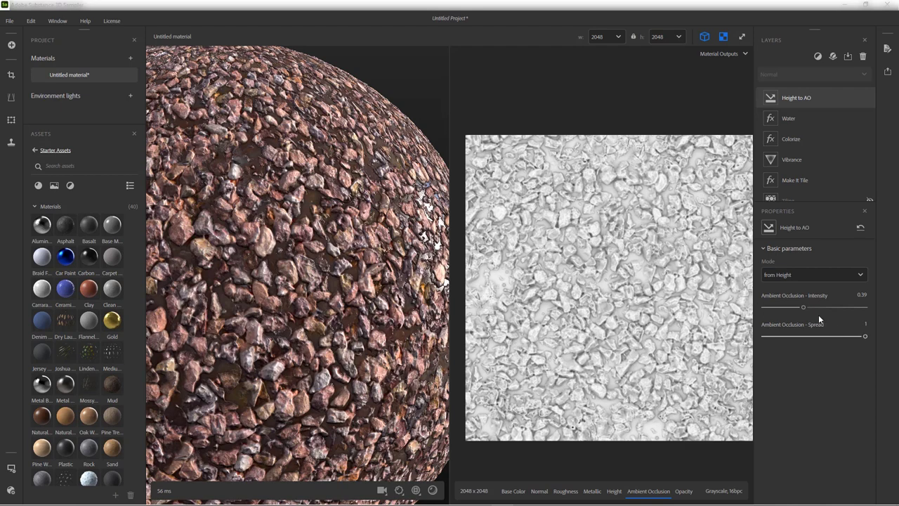
drag(803, 307, 803, 308)
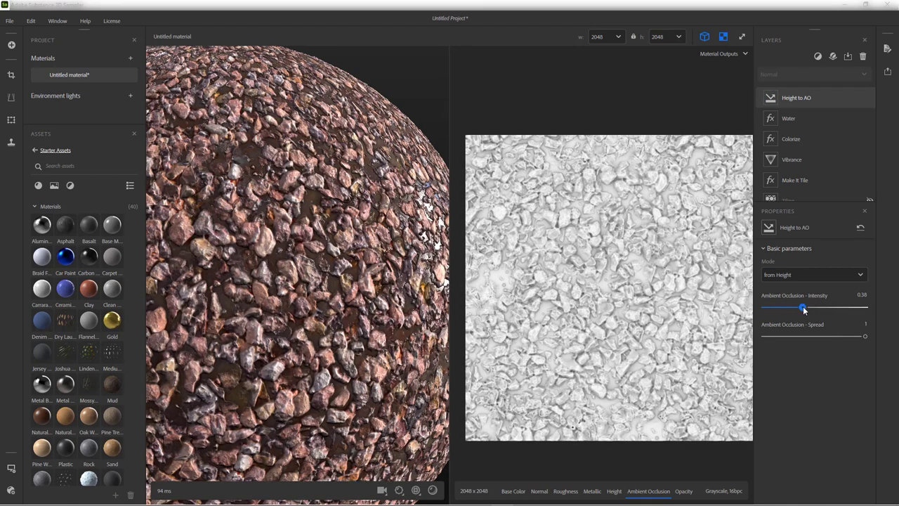
Zoom in and rotate the preview sphere to inspect the pebble surface.
scroll(290, 261, down, 5)
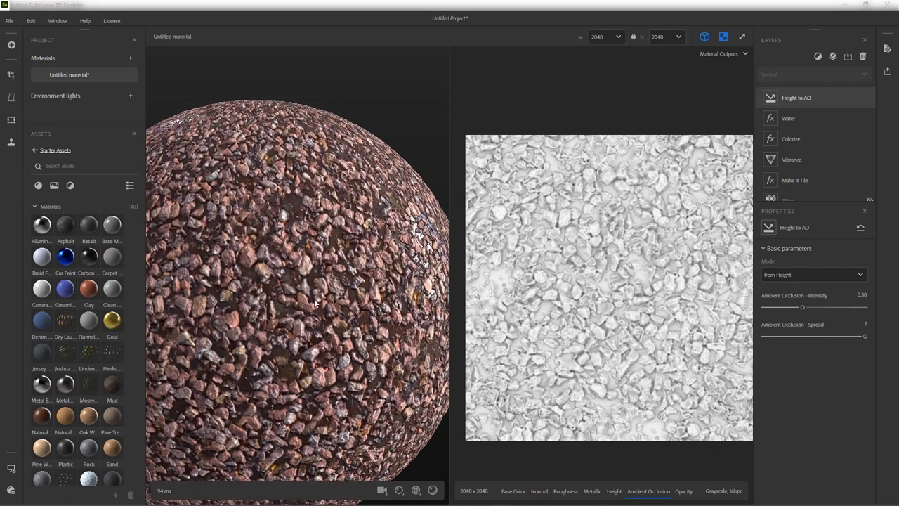
scroll(254, 327, up, 5)
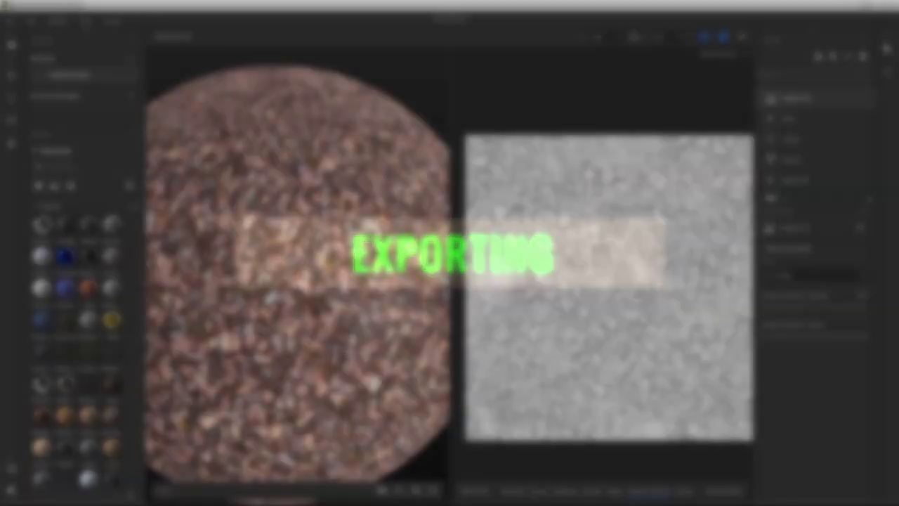
scroll(358, 312, up, 3)
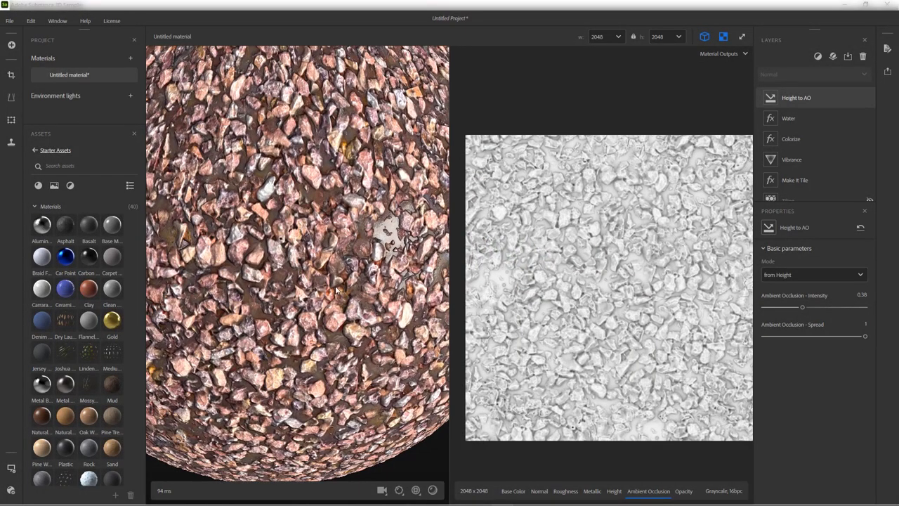
drag(335, 302, 328, 345)
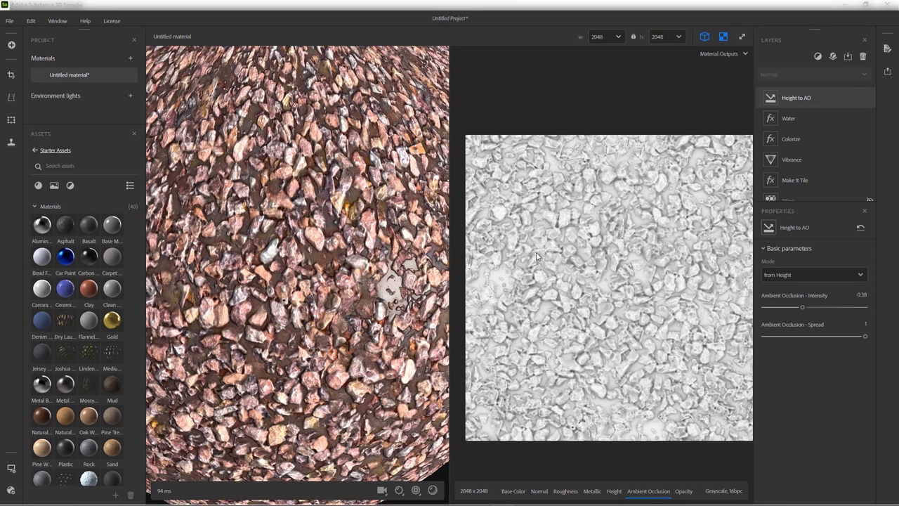
Open the Export as dialog and exclude the Metallic and Diffuse channels.
click(887, 71)
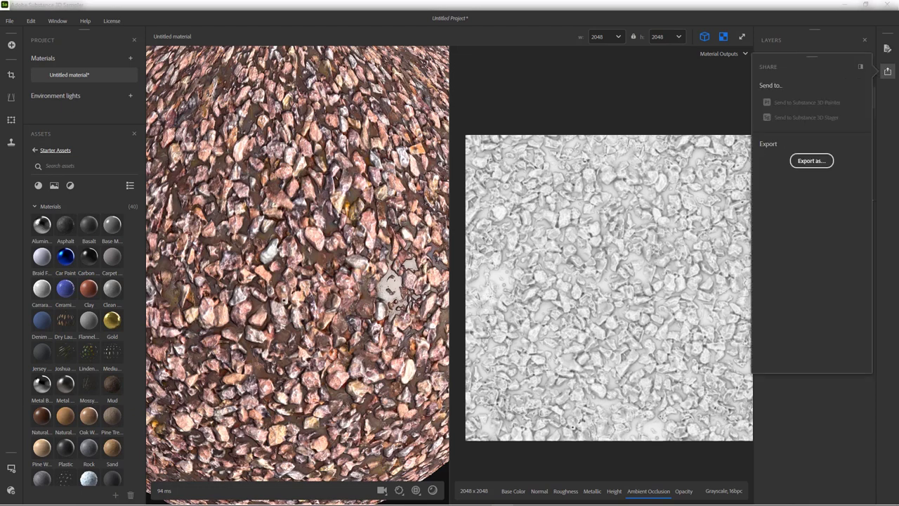
click(812, 161)
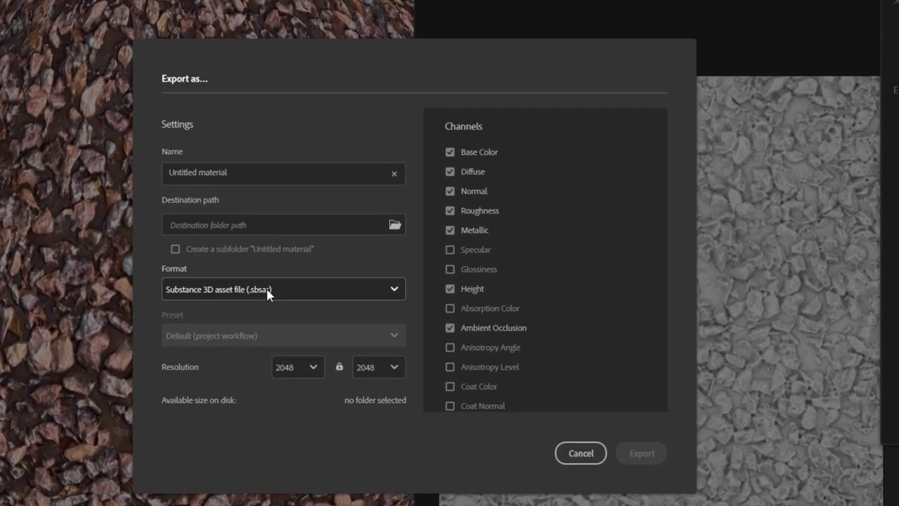
click(354, 275)
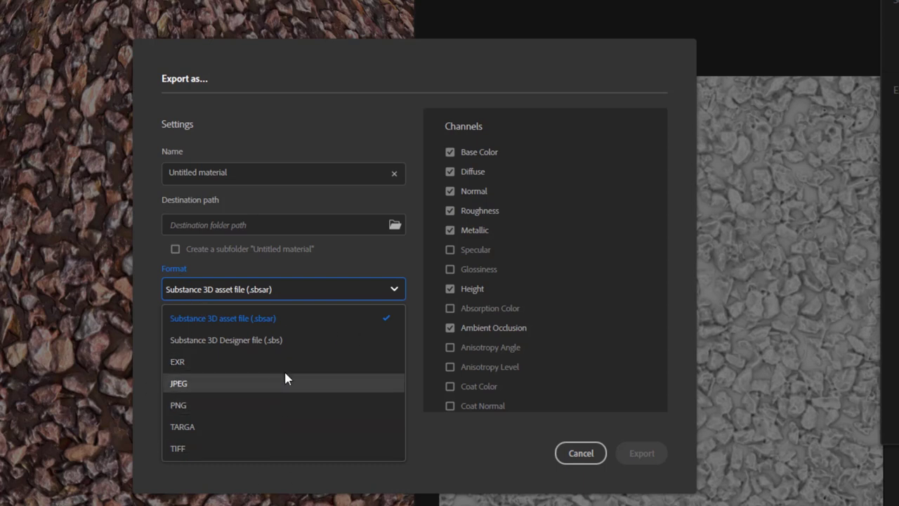
click(450, 233)
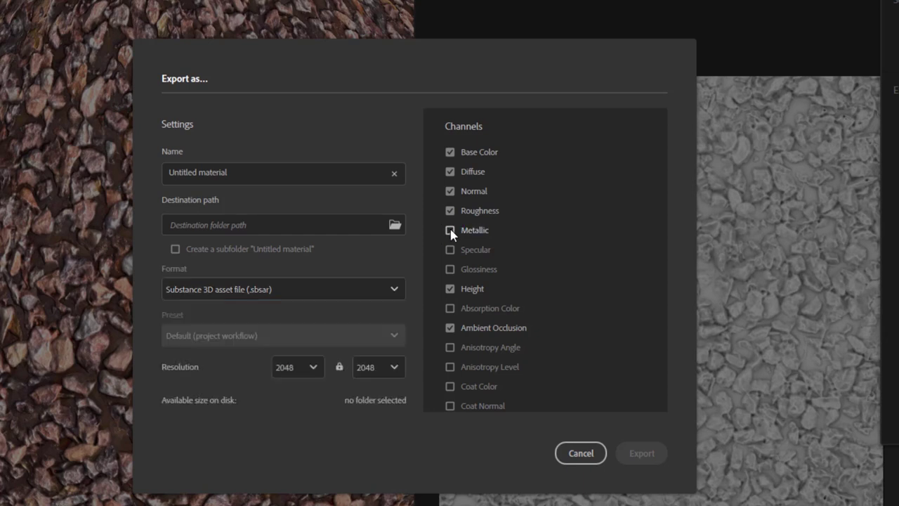
click(451, 232)
click(450, 288)
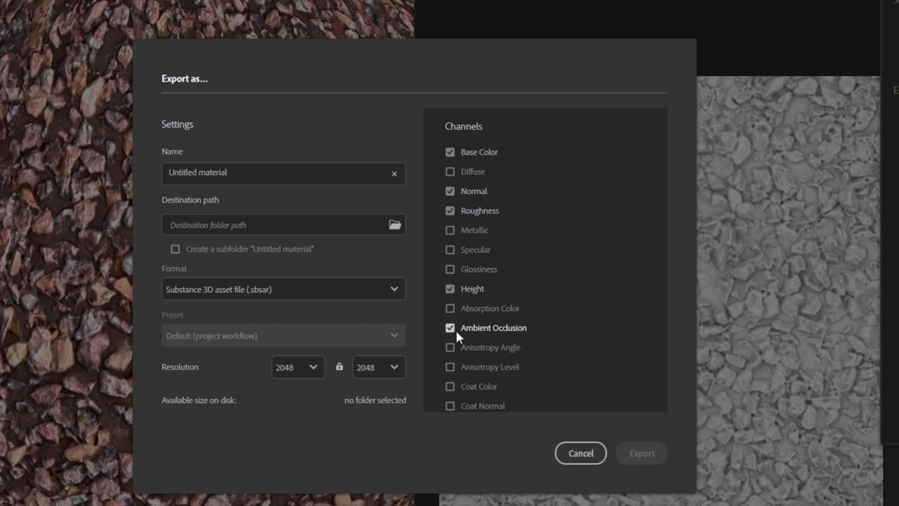
scroll(455, 329, down, 5)
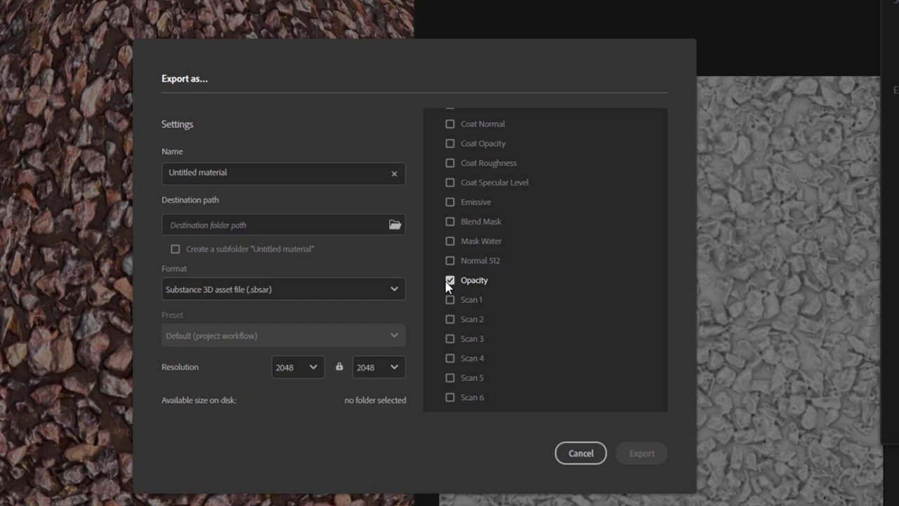
scroll(463, 249, up, 5)
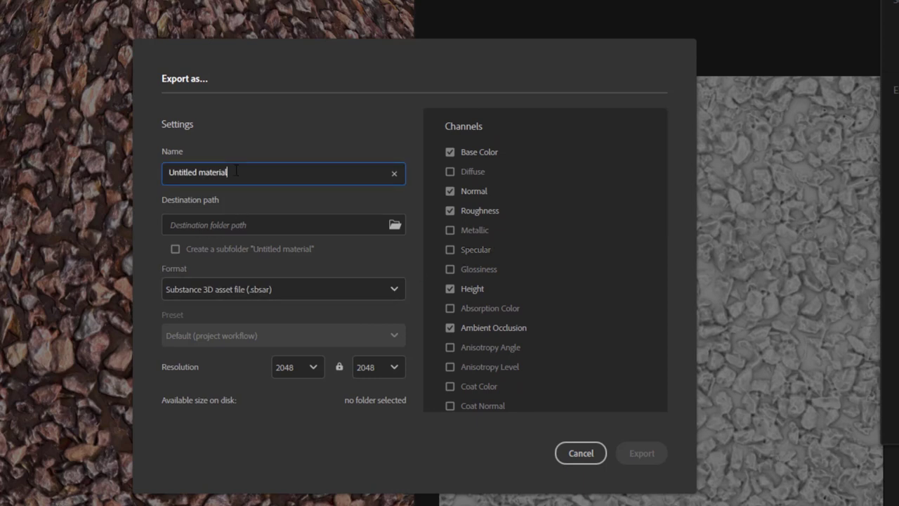
Export the material as 2048 maps named 'Pebble' to the chosen destination folder.
drag(236, 171, 112, 169)
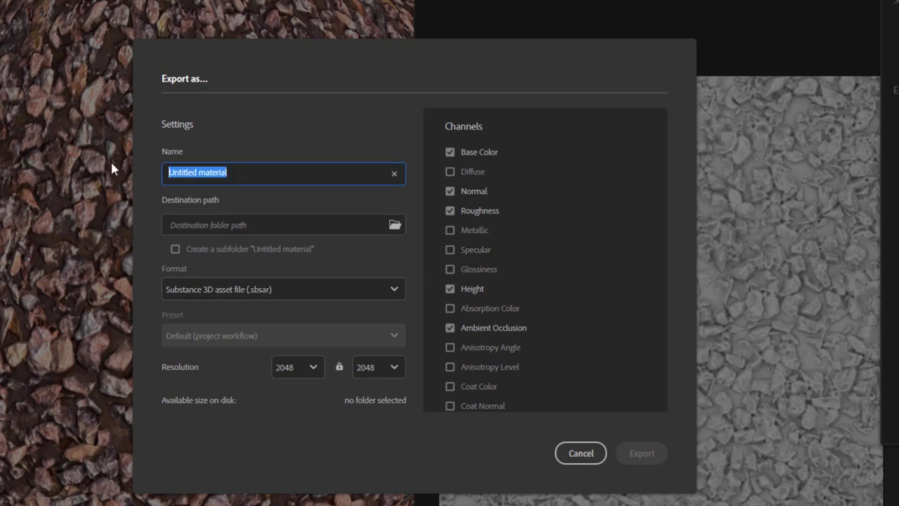
text(Pebble)
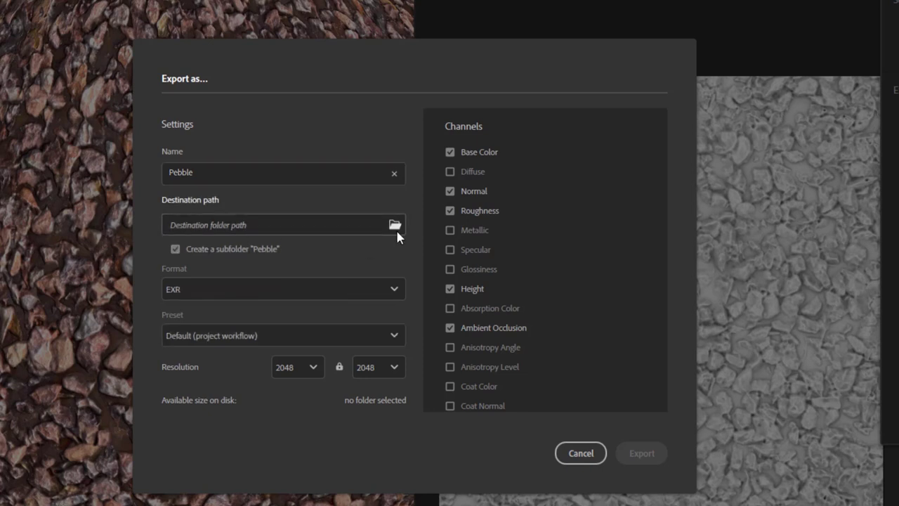
click(395, 226)
click(583, 466)
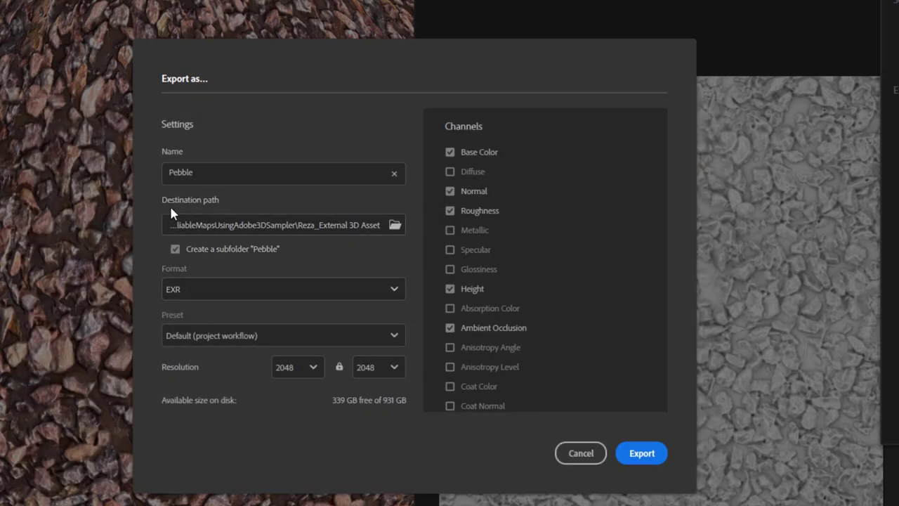
click(313, 367)
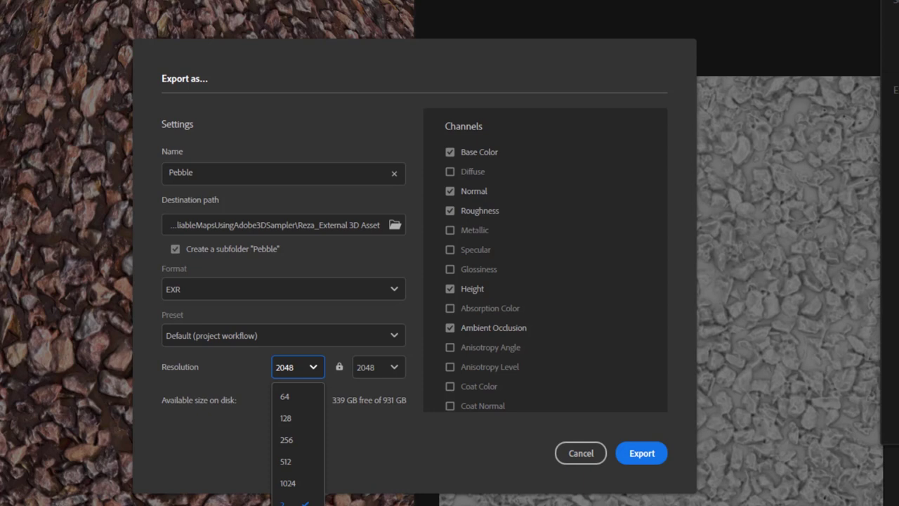
click(223, 482)
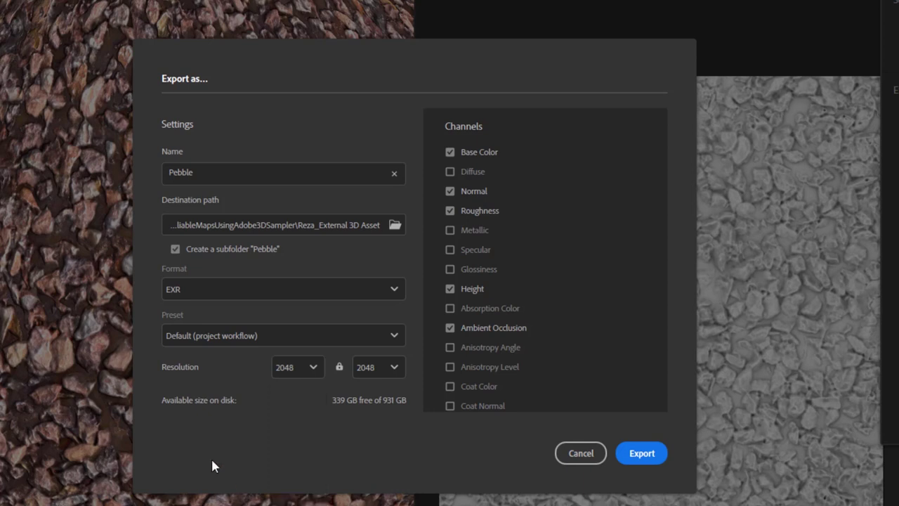
click(642, 453)
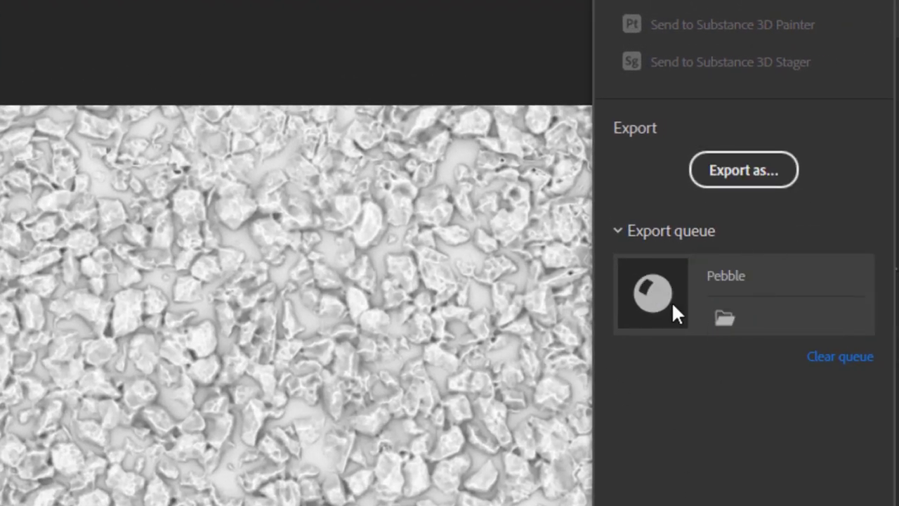
Open the Pebble folder and browse the Ambient Occlusion, Height, Normal and Roughness EXR maps.
click(723, 315)
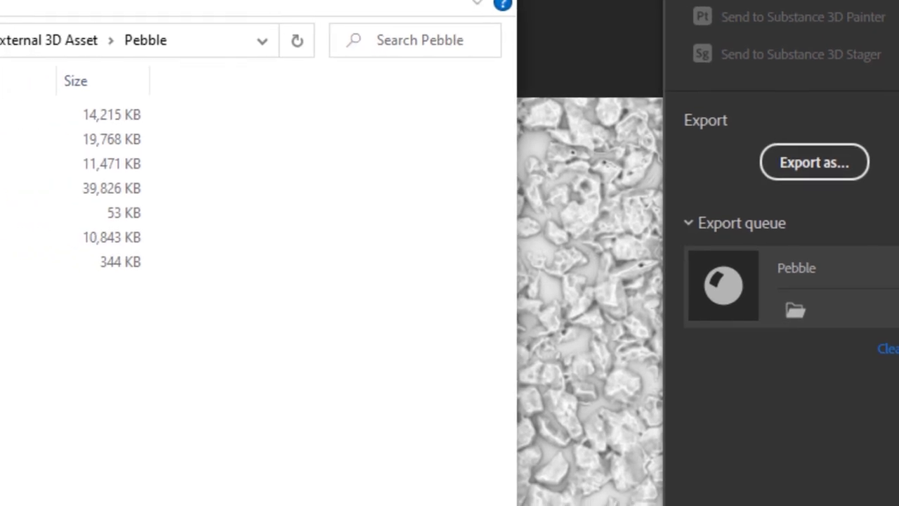
click(137, 58)
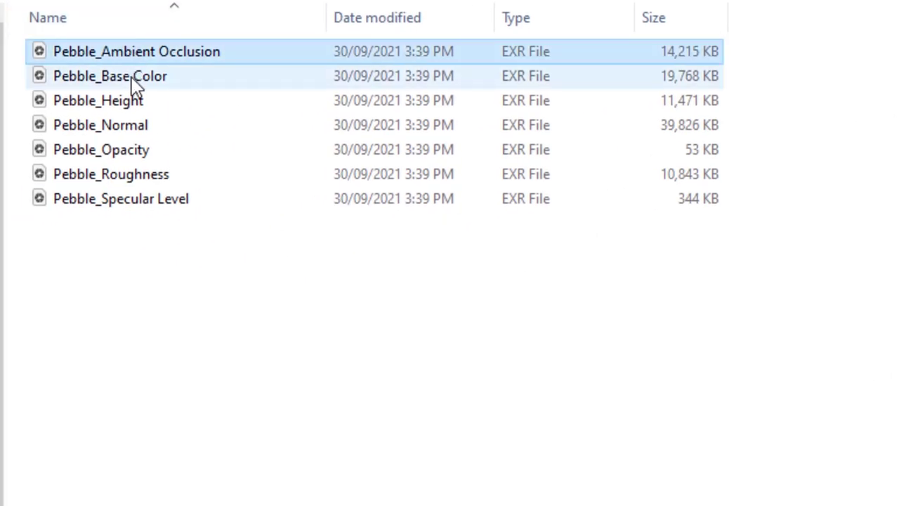
click(127, 102)
click(140, 125)
click(160, 175)
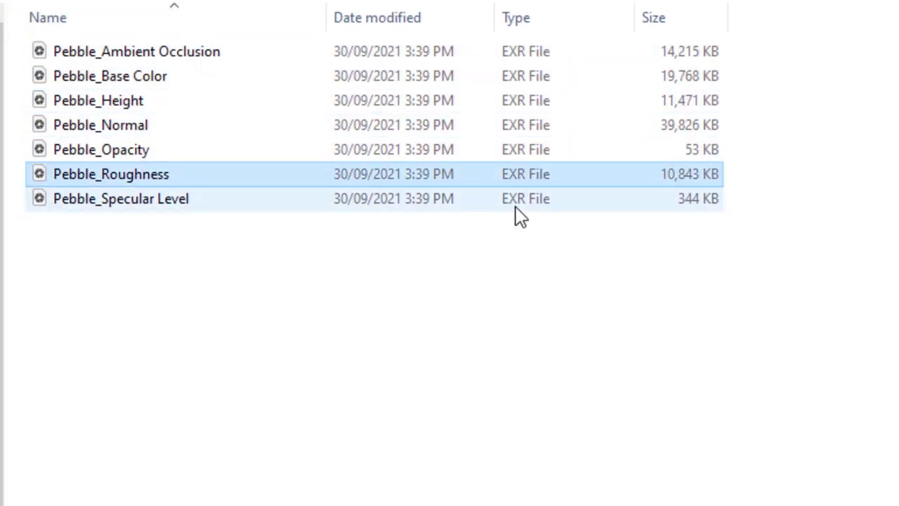